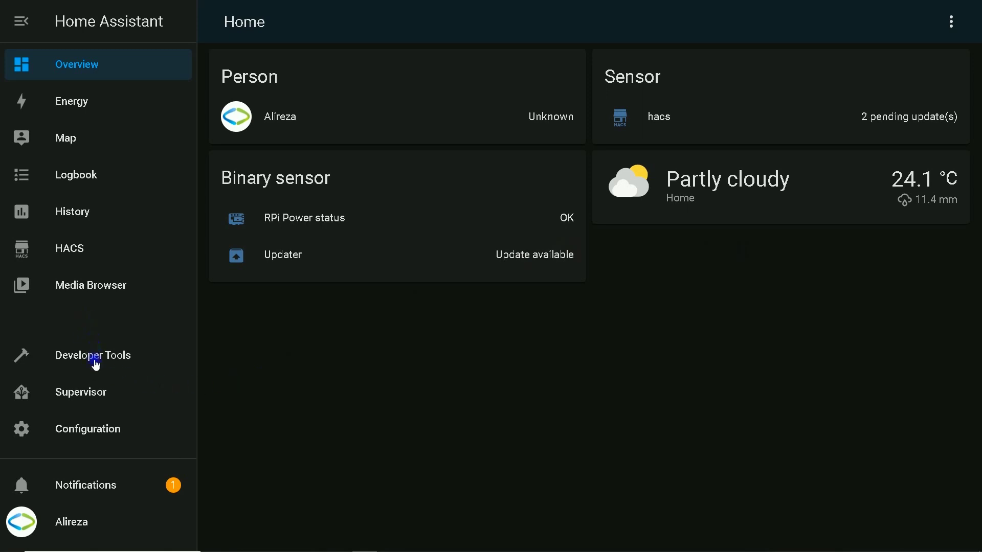
Launch the ESPHome add-on web UI from Supervisor, showing the esp32 and nodemcu devices.
click(97, 394)
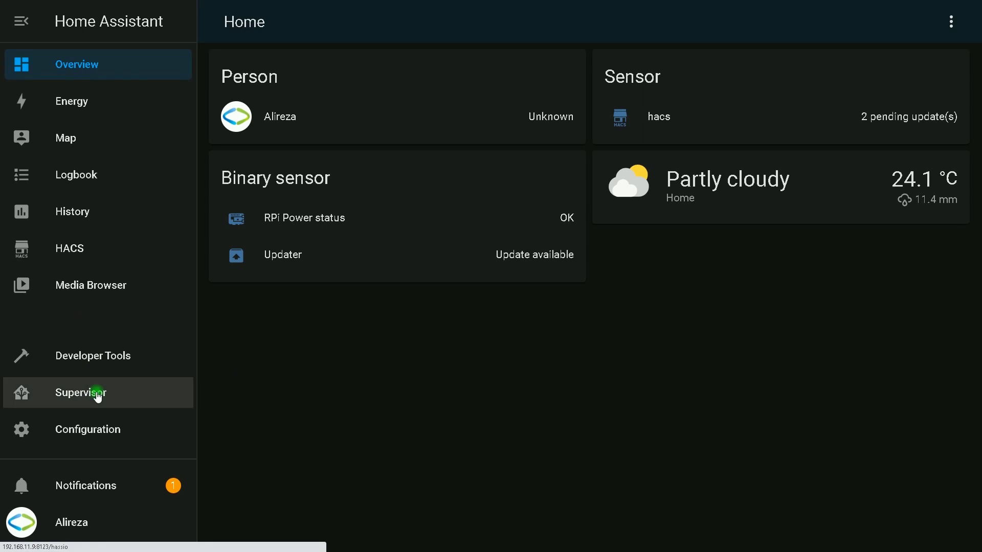
click(318, 339)
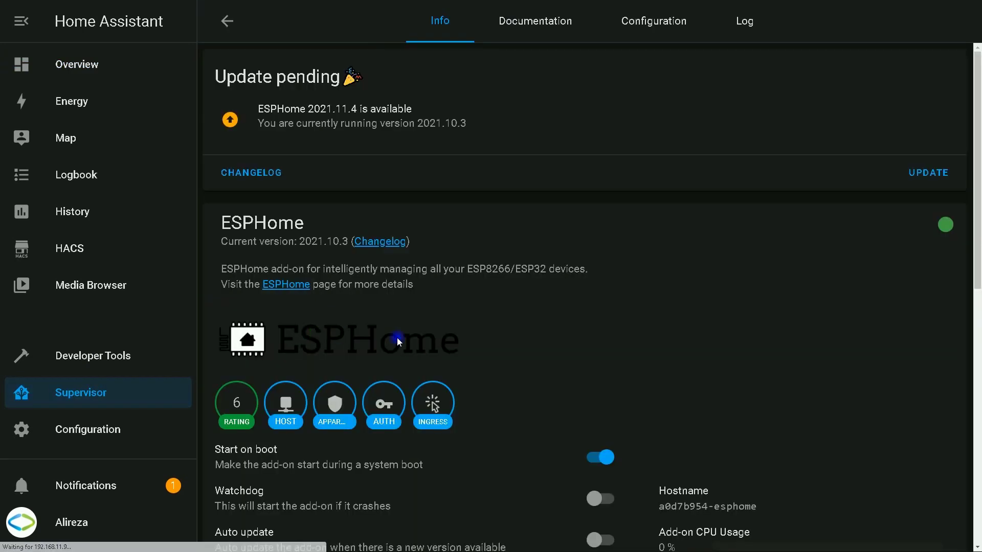
scroll(574, 345, down, 3)
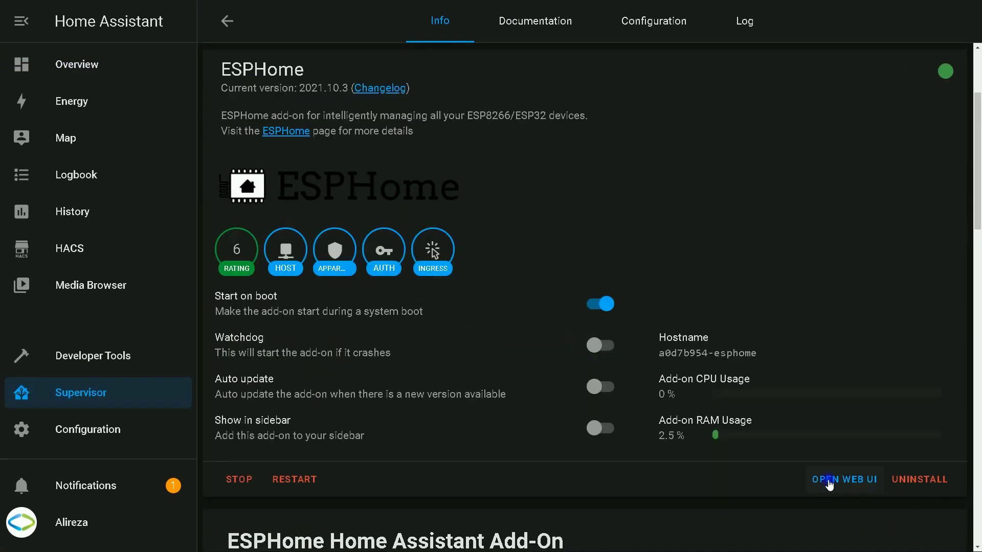
click(829, 481)
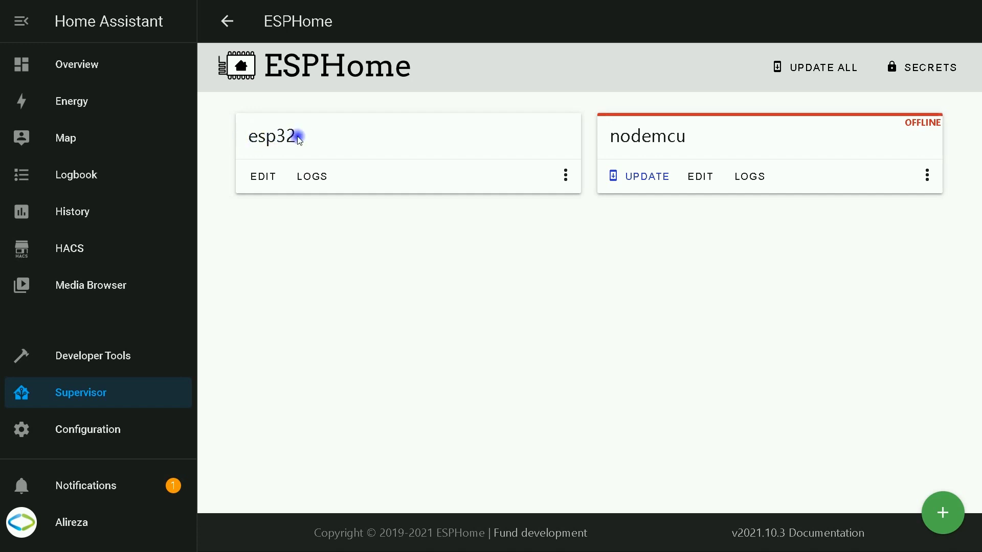
Review esp32.yaml's remote_receiver block: pin 36, inverted: true, dump: all.
click(260, 176)
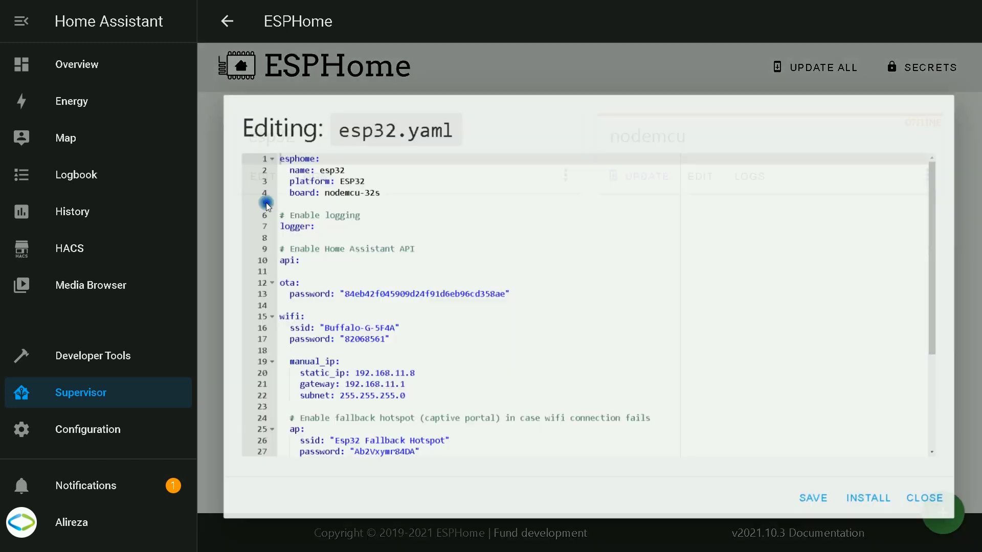
scroll(325, 362, down, 5)
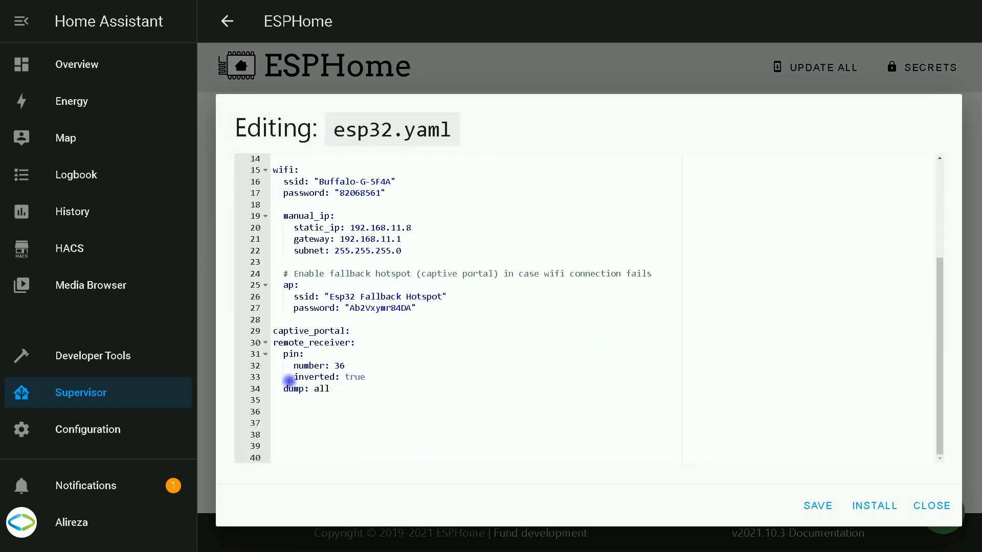
click(276, 343)
drag(276, 344, 360, 386)
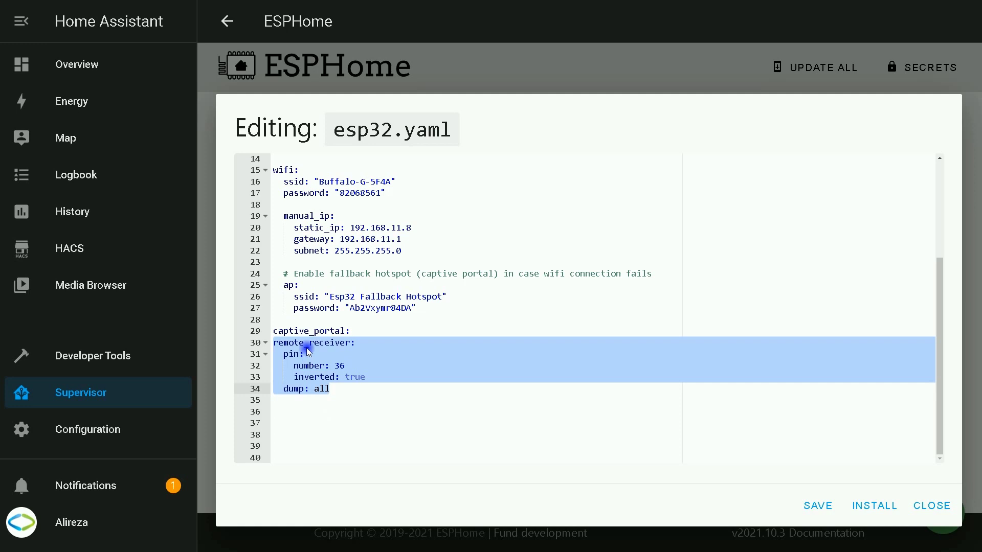
click(310, 367)
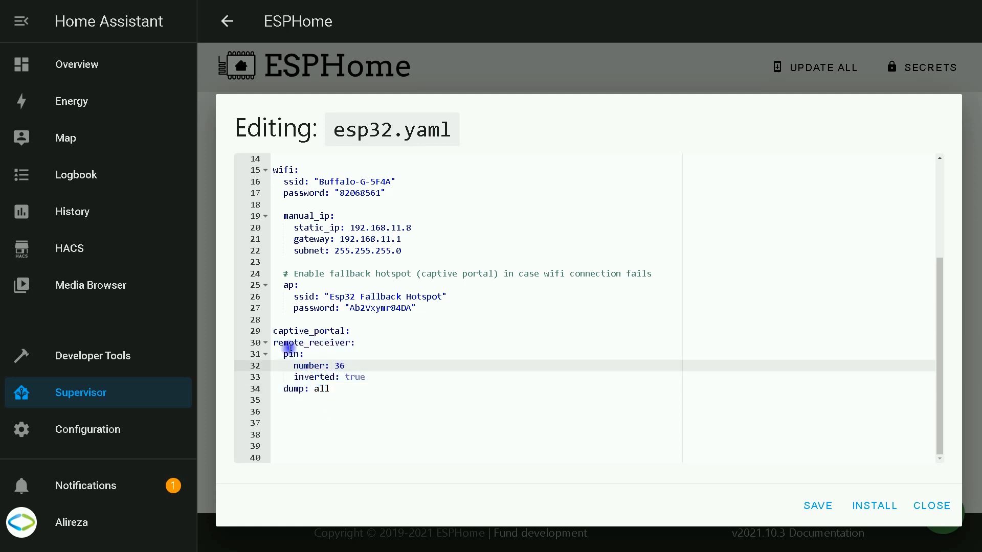
double_click(338, 366)
double_click(350, 378)
shift+click(285, 377)
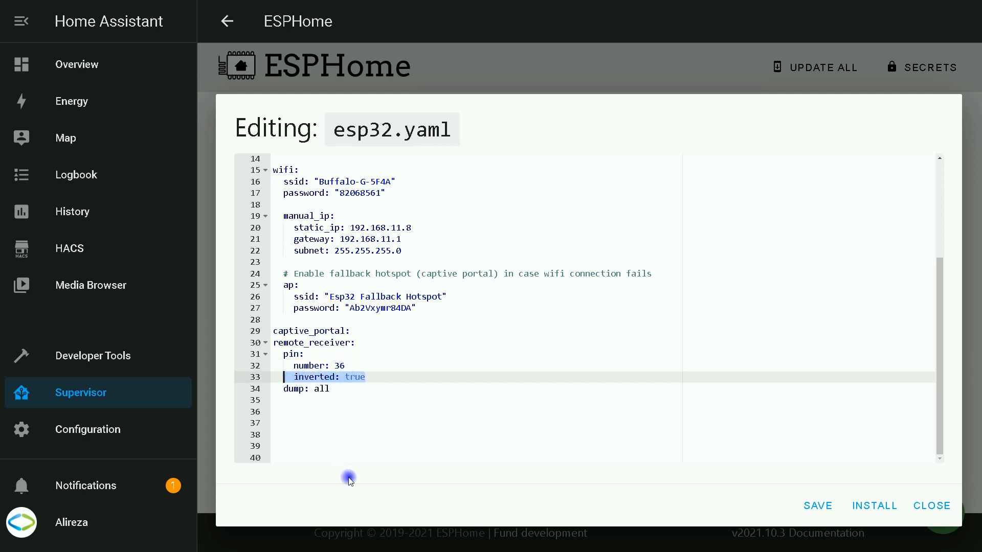
click(352, 446)
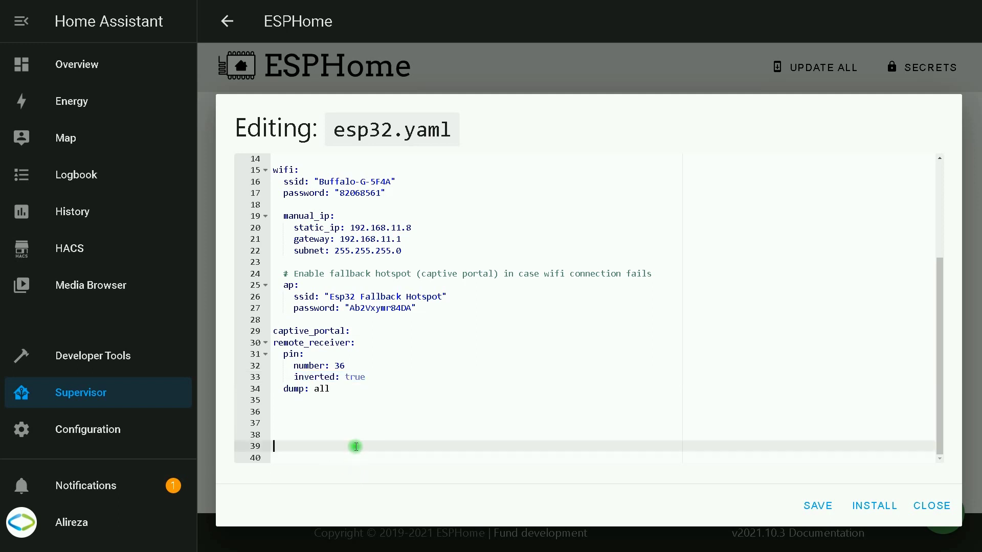
click(340, 391)
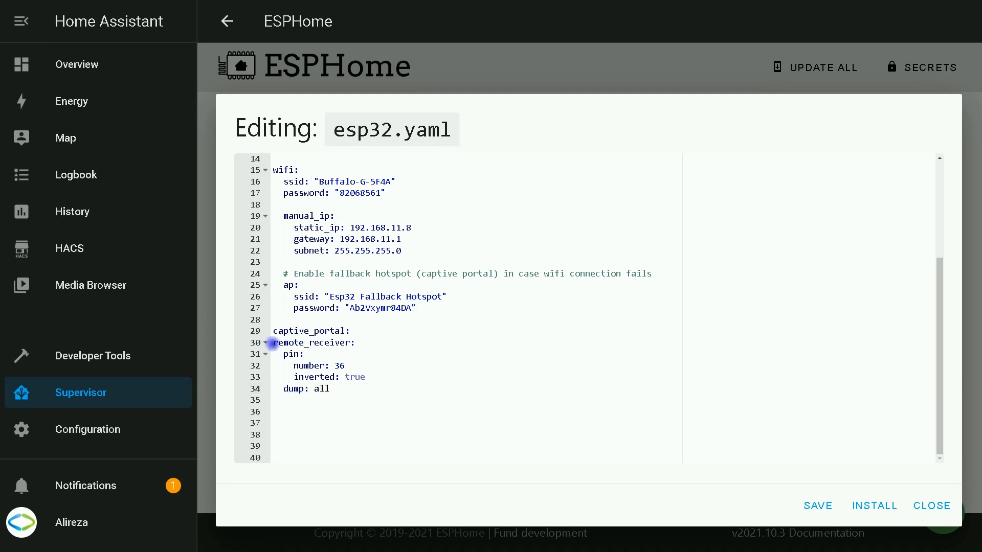
drag(273, 342, 469, 414)
click(476, 415)
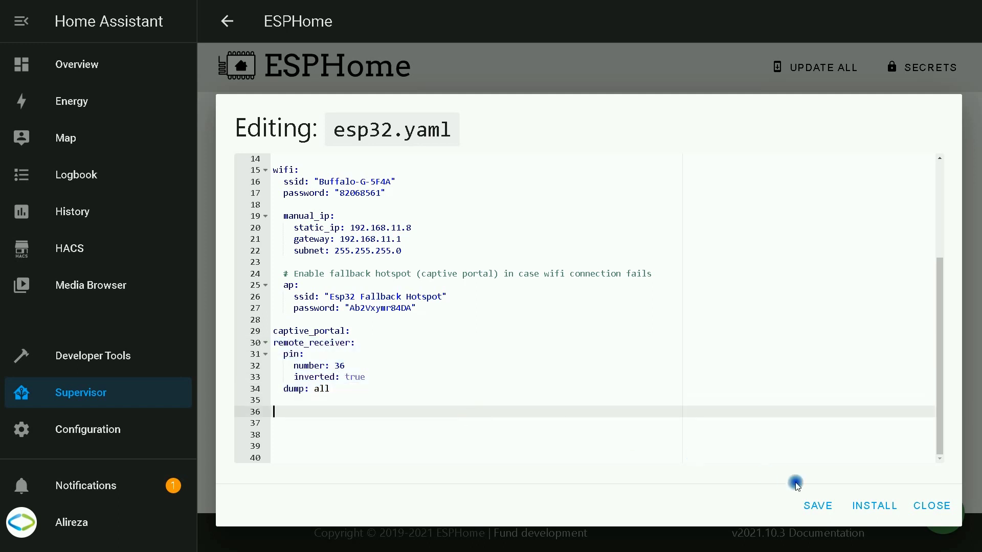
Save esp32.yaml without installing, then bring up the esp32 device logs.
click(872, 507)
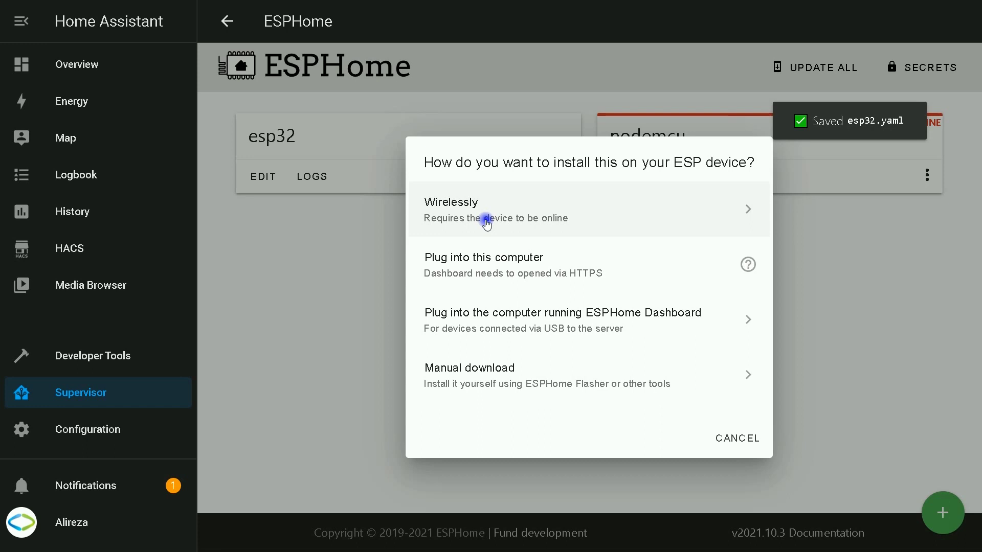
click(750, 445)
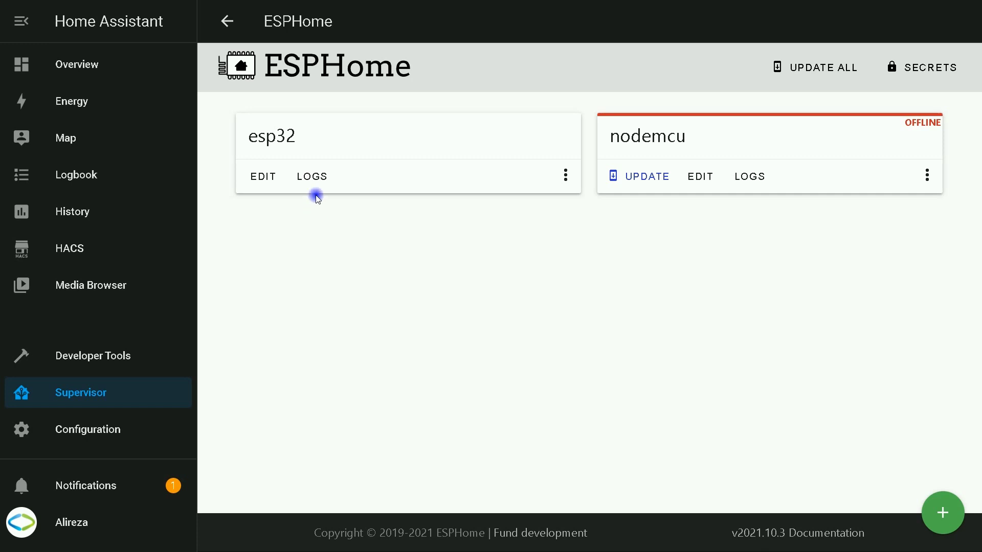
click(313, 178)
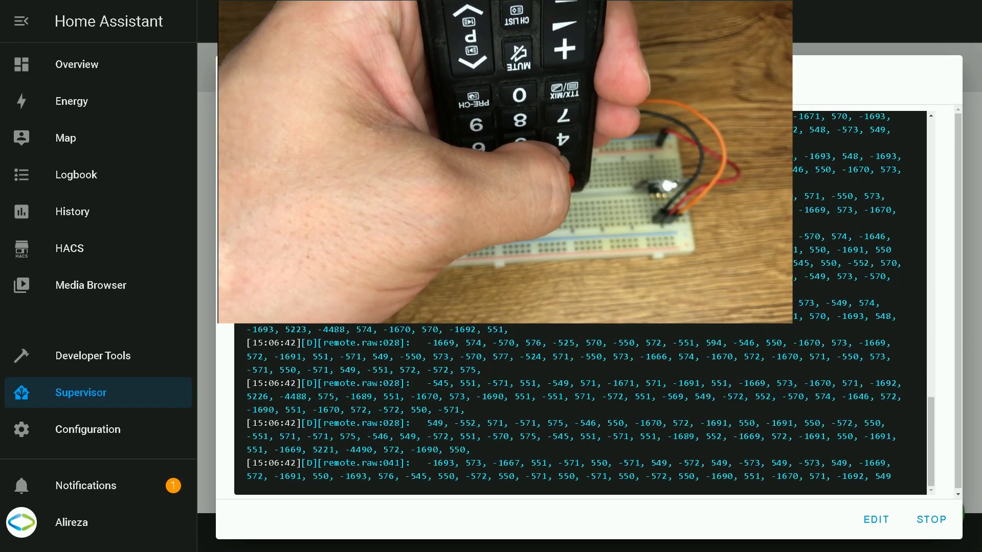
Scroll the esp32 log and select a Received Samsung code line to inspect the decoded presses.
scroll(680, 308, up, 15)
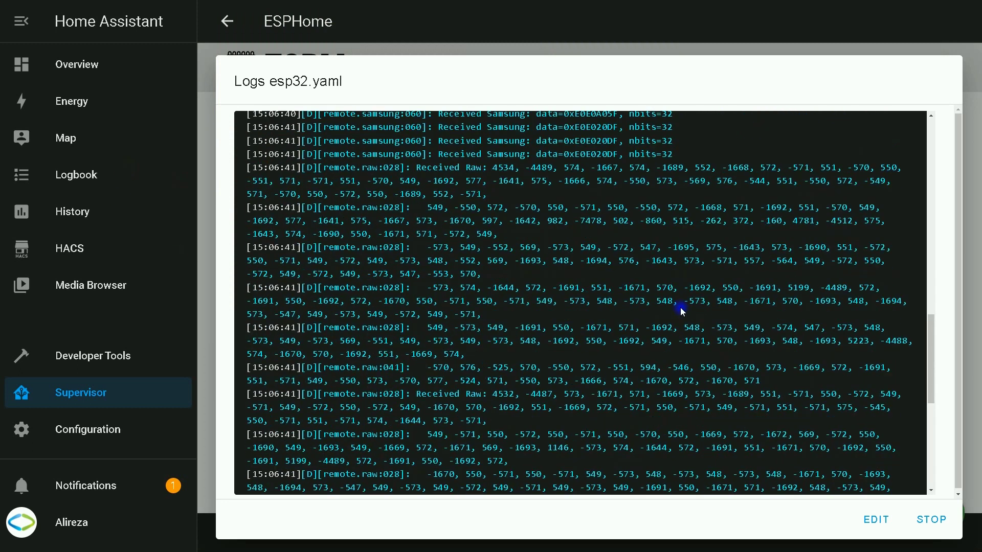
scroll(679, 306, up, 1)
scroll(631, 274, down, 4)
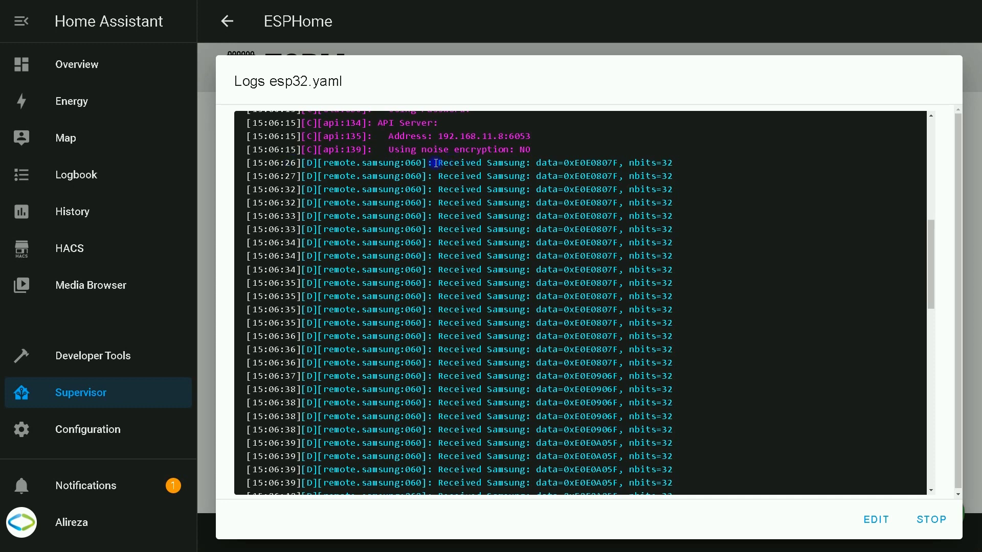
drag(435, 162, 682, 163)
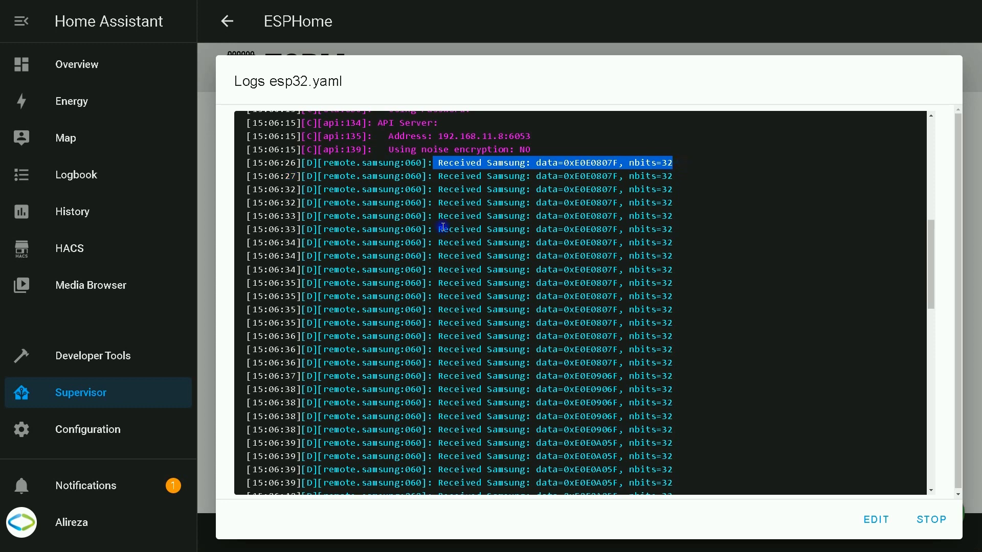
scroll(443, 227, down, 5)
scroll(443, 227, down, 1)
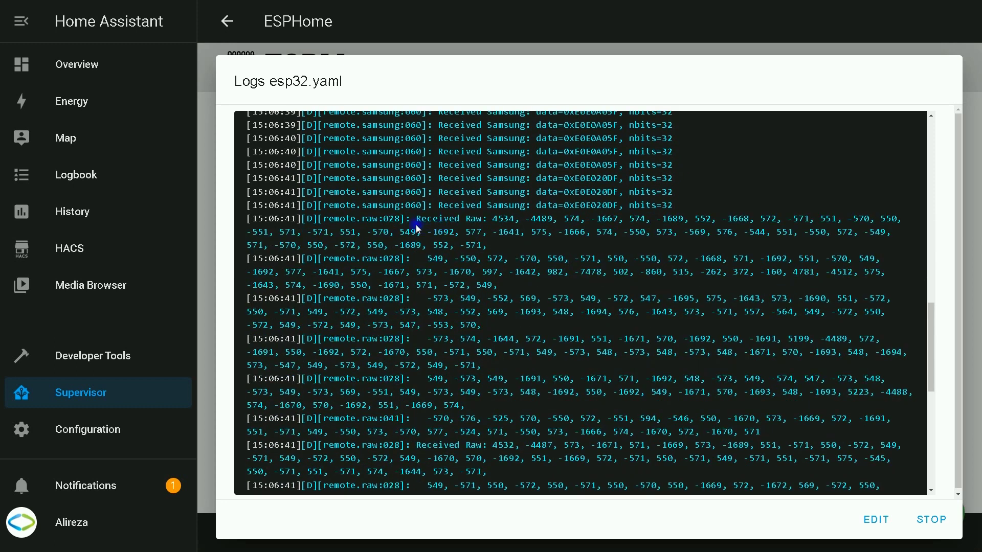
scroll(412, 221, down, 4)
scroll(413, 221, down, 4)
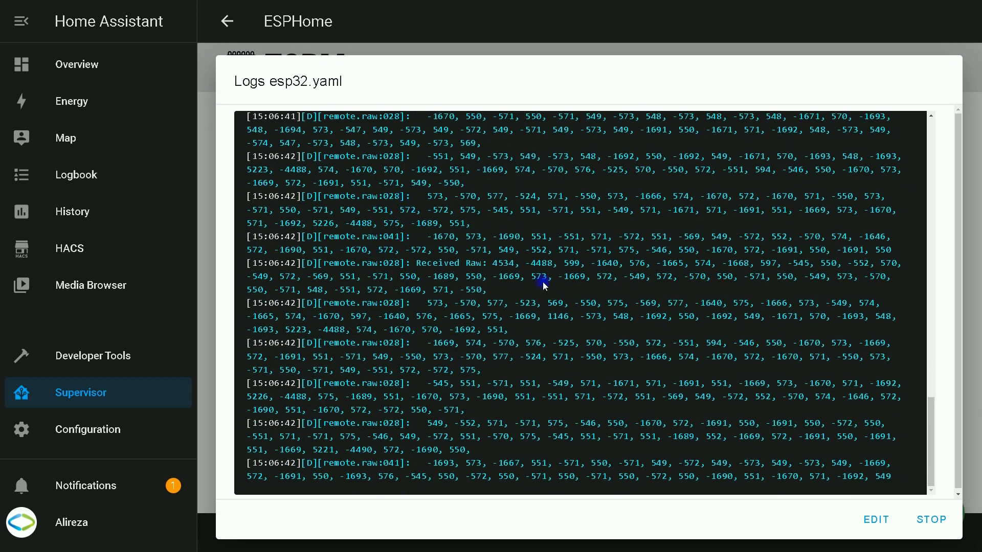
scroll(545, 286, up, 1)
scroll(464, 237, up, 1)
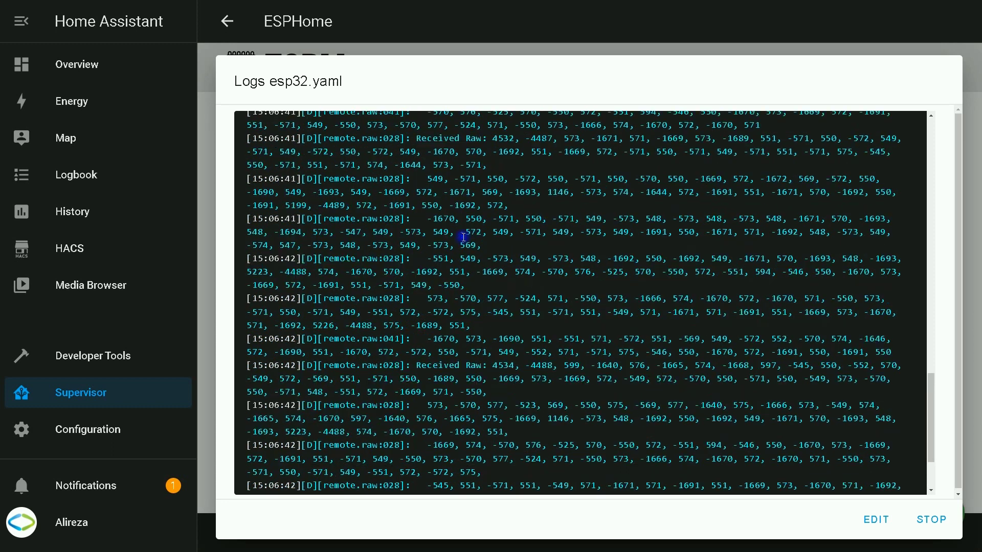
scroll(464, 236, up, 1)
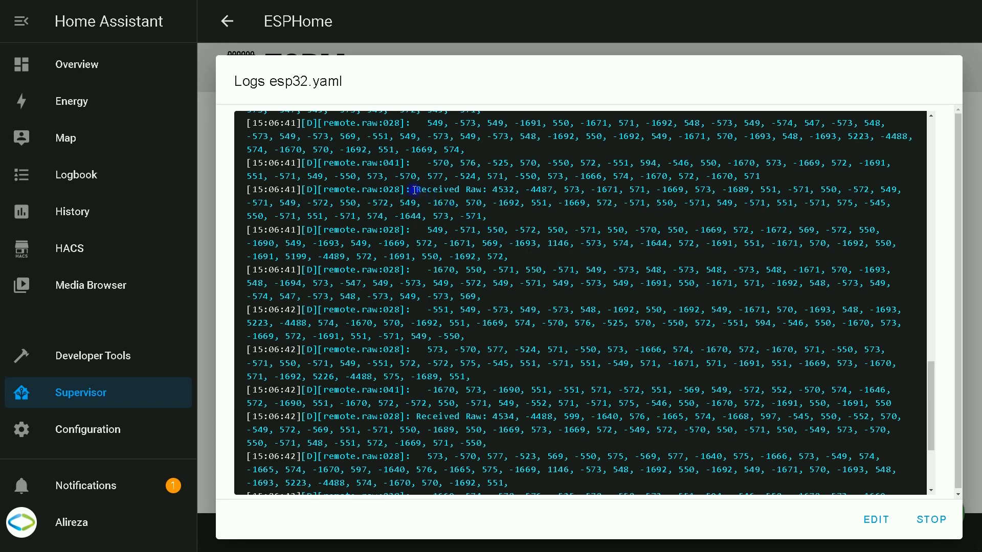
Copy the raw IR dump from 'Received Raw: 4532' through the closing 550 entry.
drag(405, 193, 480, 191)
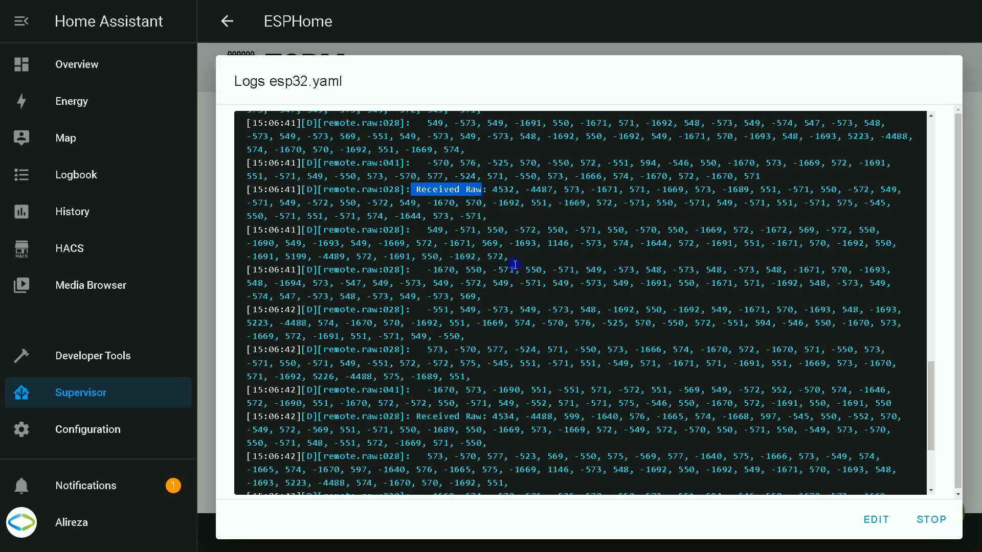
click(471, 189)
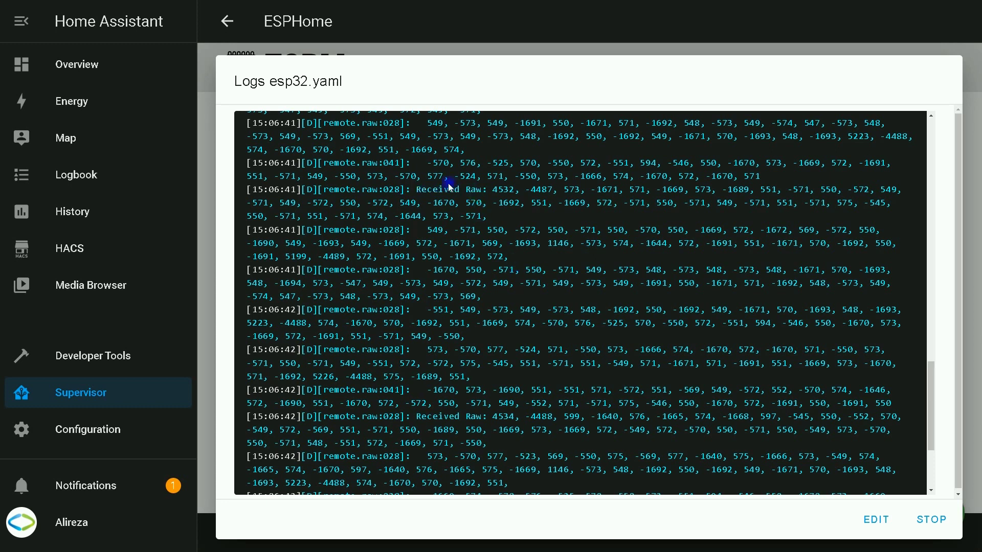
drag(416, 191, 906, 402)
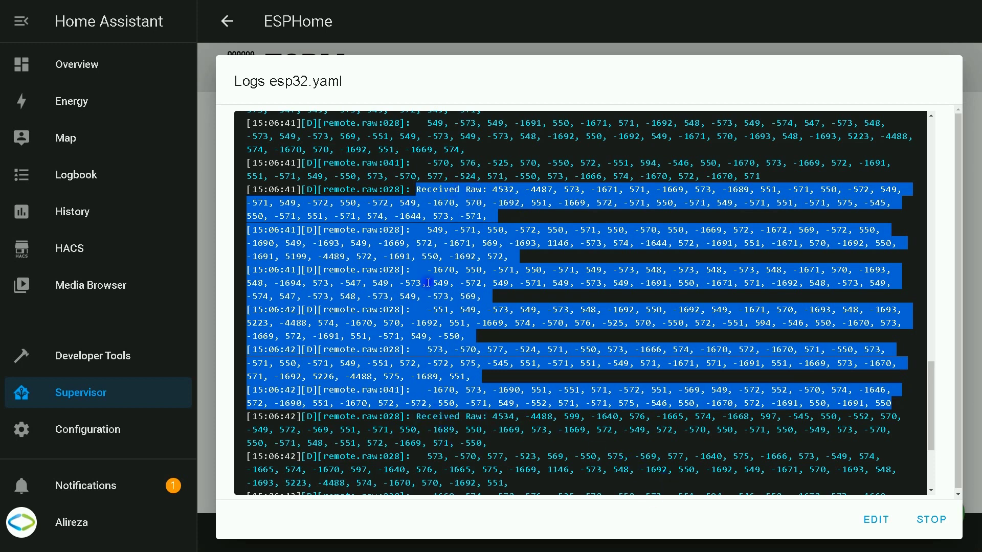
click(410, 278)
right_click(411, 277)
click(459, 206)
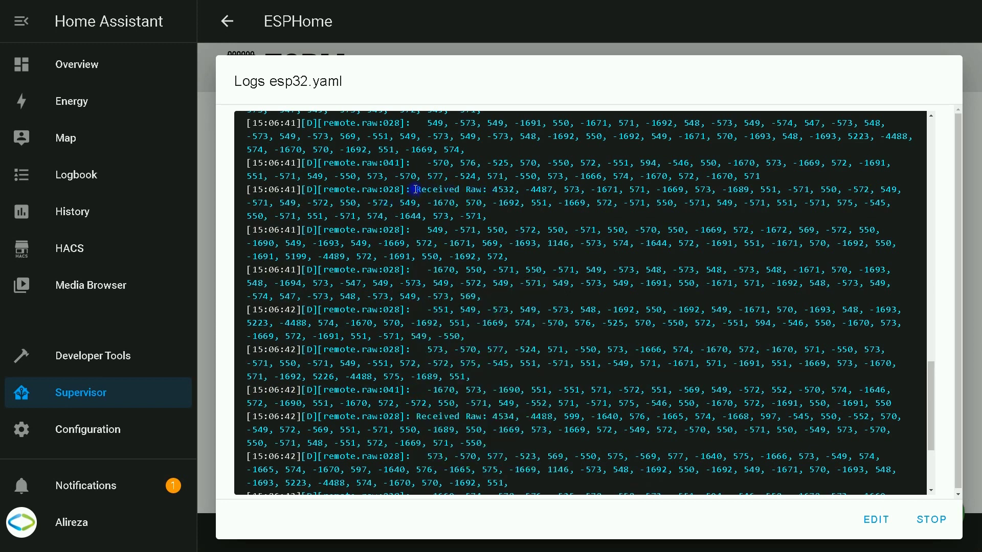
drag(416, 190, 893, 404)
right_click(409, 313)
click(421, 318)
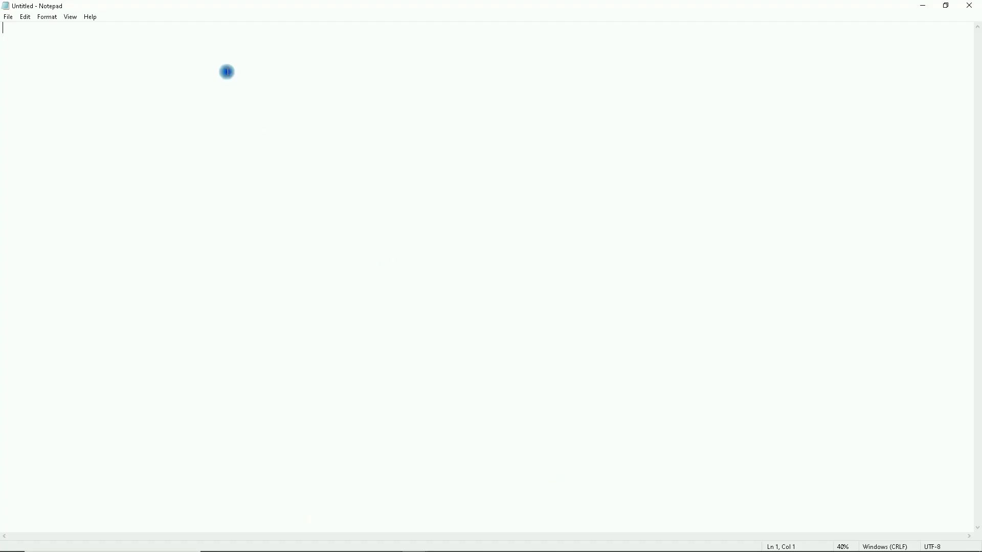
Paste the raw IR dump into an untitled Notepad note and minimize it.
right_click(195, 90)
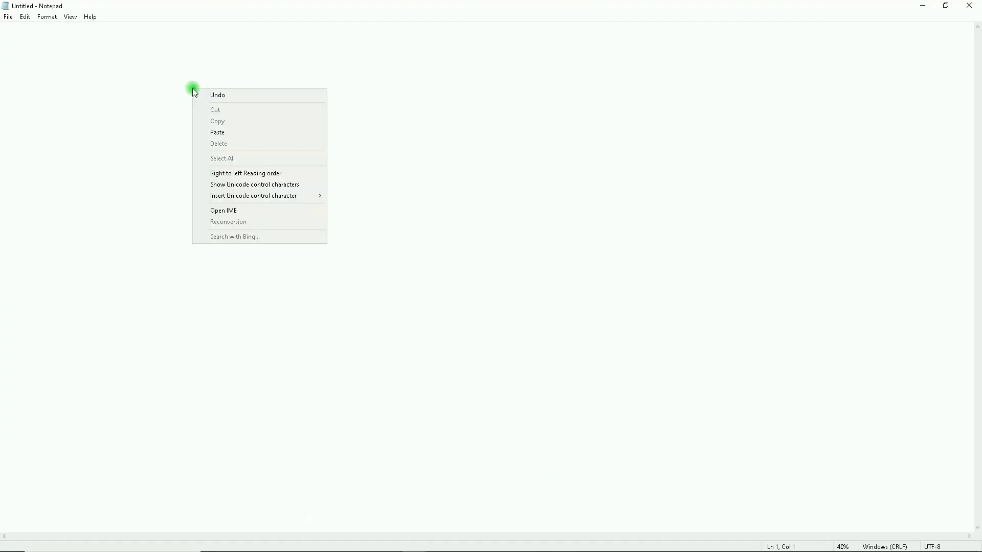
click(223, 133)
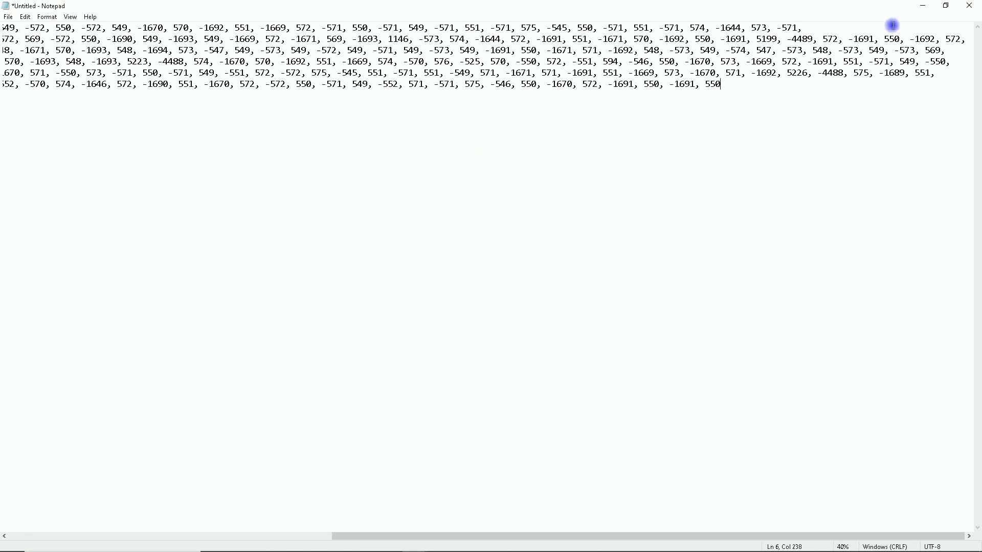
click(922, 7)
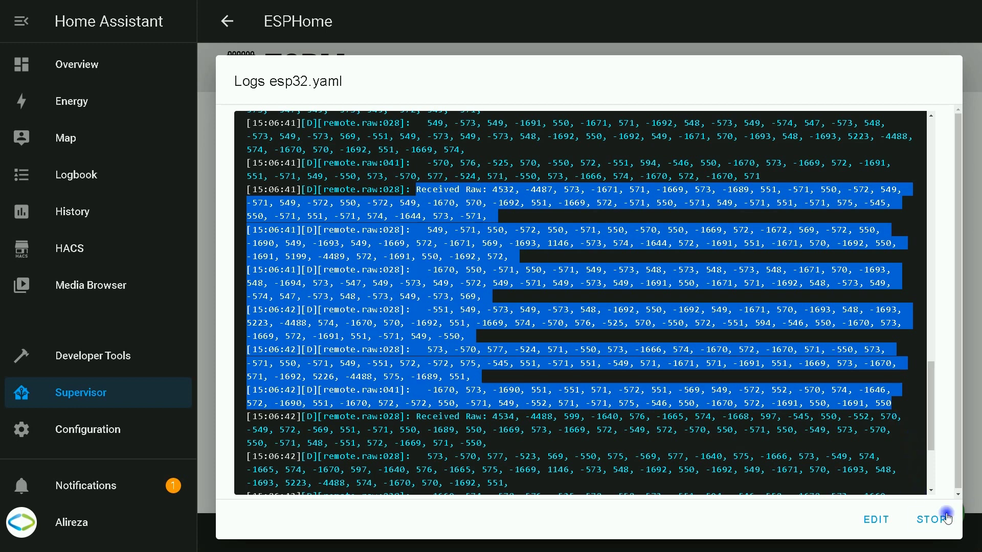
Stop the live log and add two blank lines after dump: all in esp32.yaml.
click(931, 520)
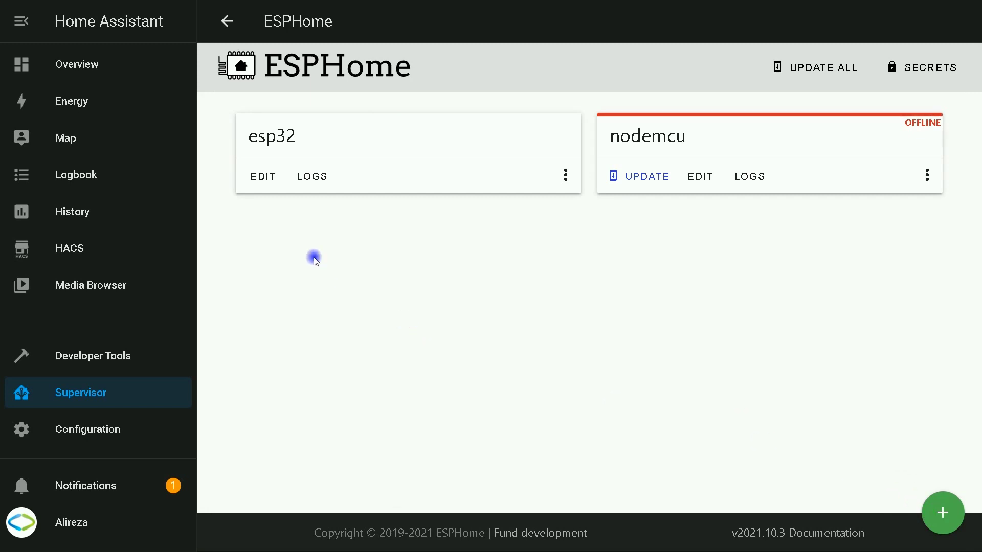
click(261, 177)
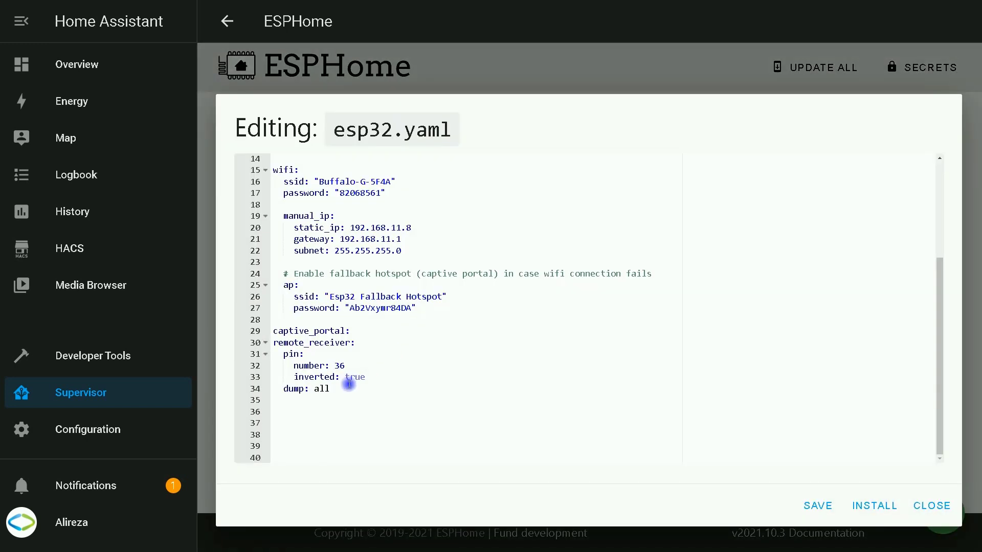
click(342, 388)
key(Return)
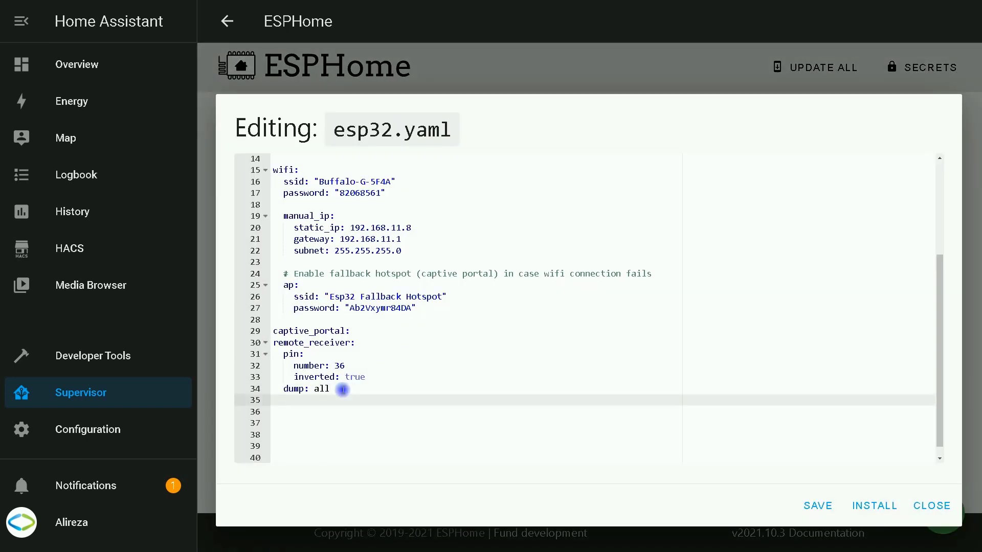
key(Return)
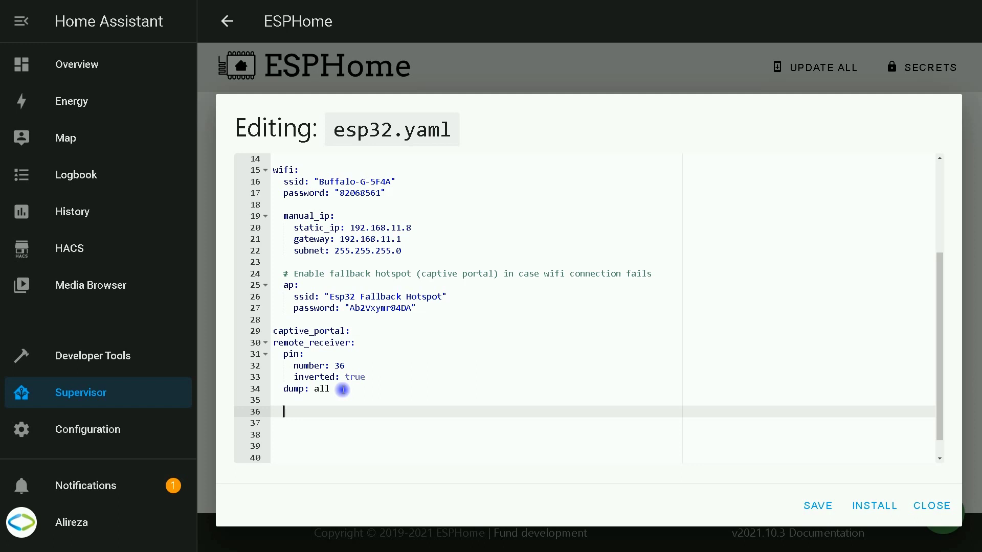
Paste a remote_transmitter on pin 13 and a 'Vol +' 38kHz transmit_raw switch.
scroll(438, 463, down, 1)
key(ctrl+v)
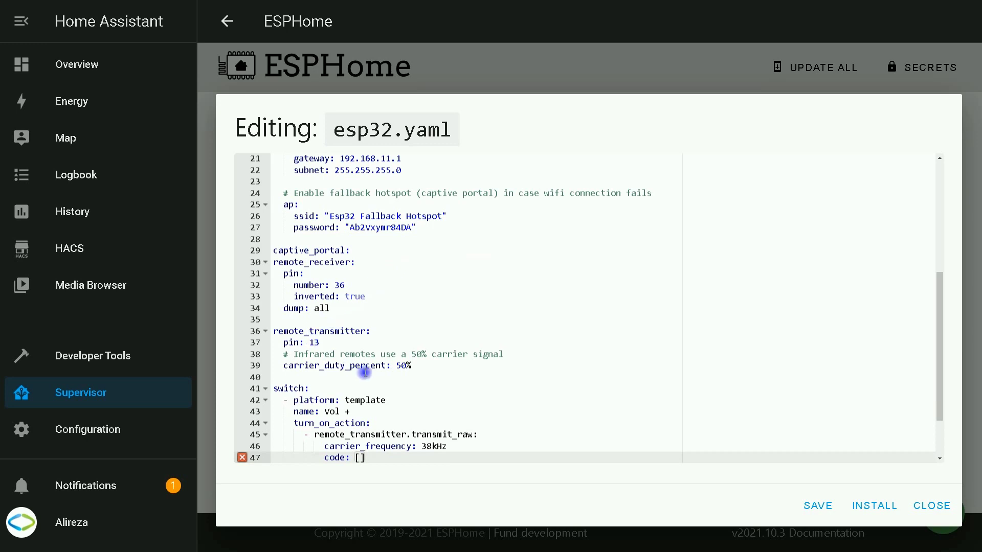
scroll(365, 373, down, 1)
click(322, 299)
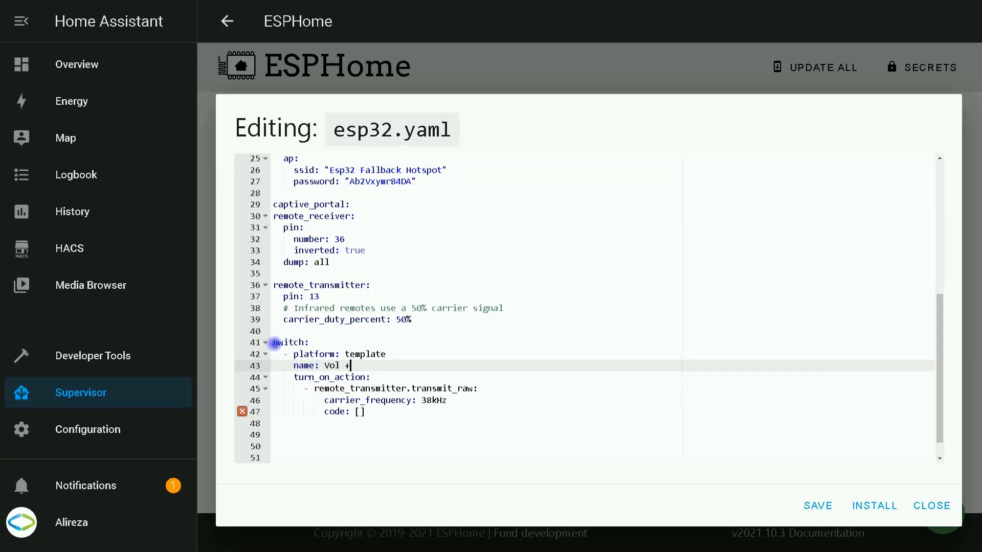
drag(273, 343, 408, 410)
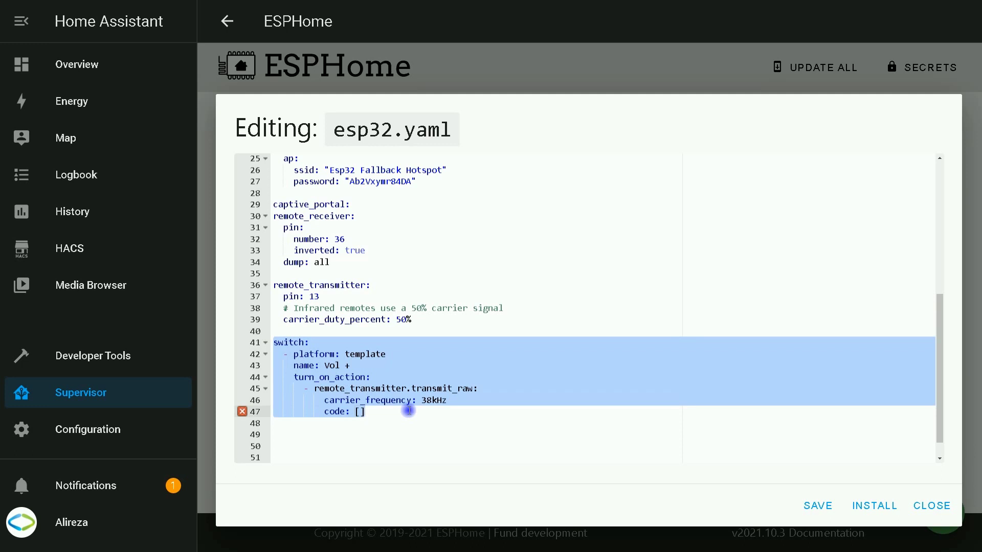
Rename the template switch to 'Source' and review its turn_on_action and transmit_raw lines.
click(353, 365)
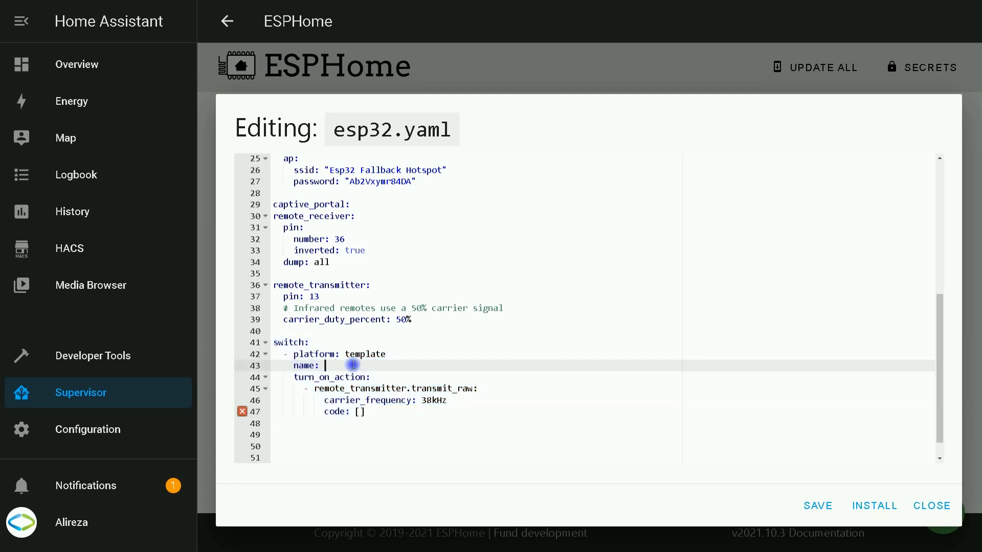
text(Source)
click(299, 377)
drag(299, 378, 372, 378)
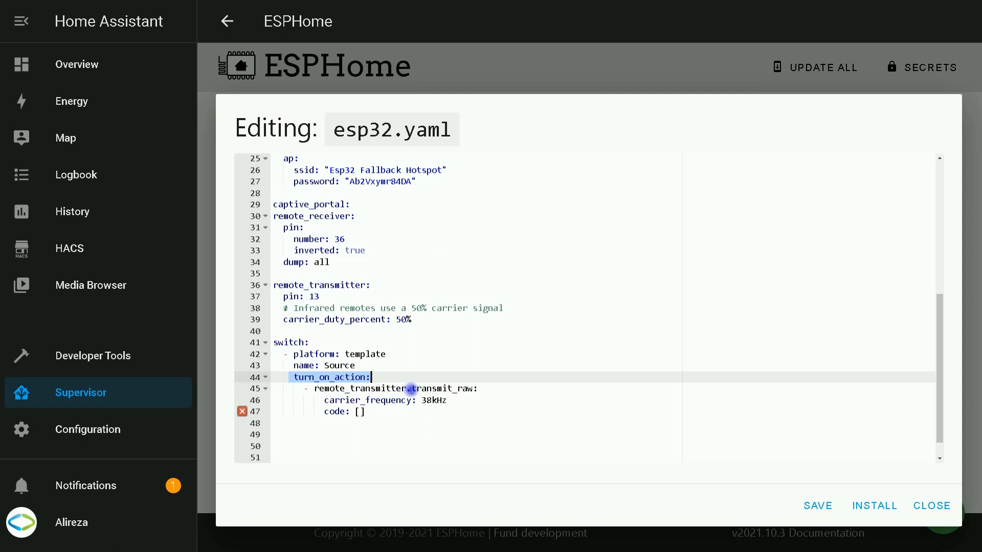
drag(411, 388, 474, 388)
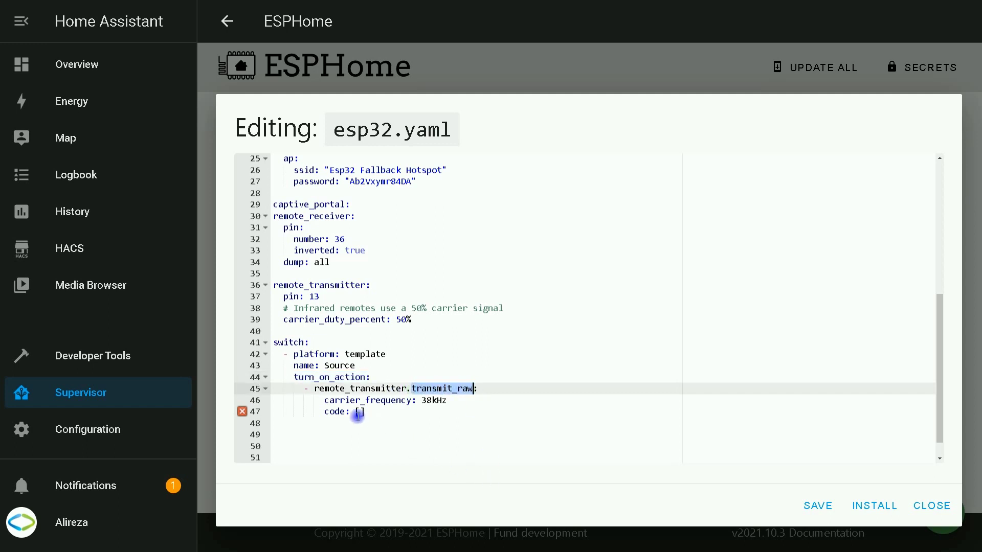
Copy all the captured IR numbers from Notepad for the empty code brackets.
click(359, 412)
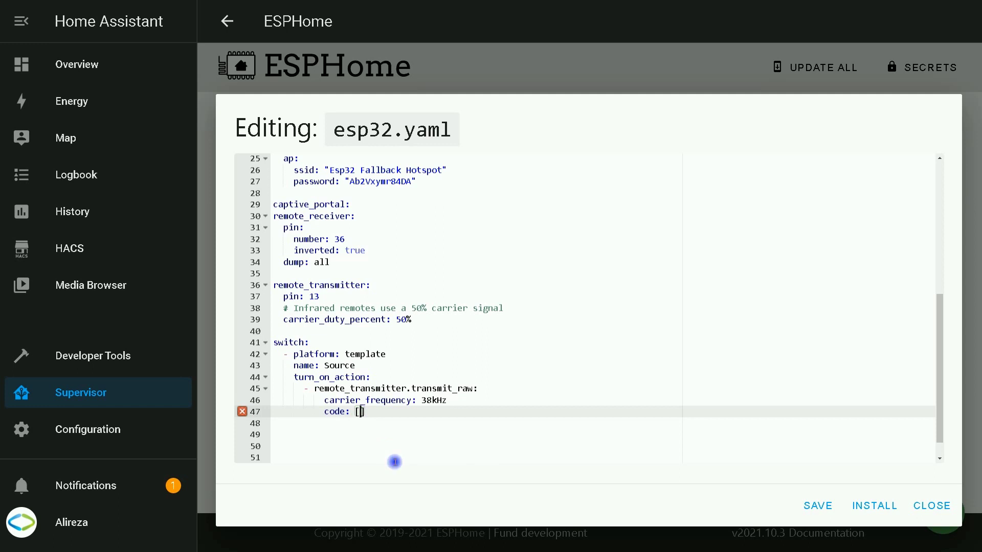
key(alt+Tab)
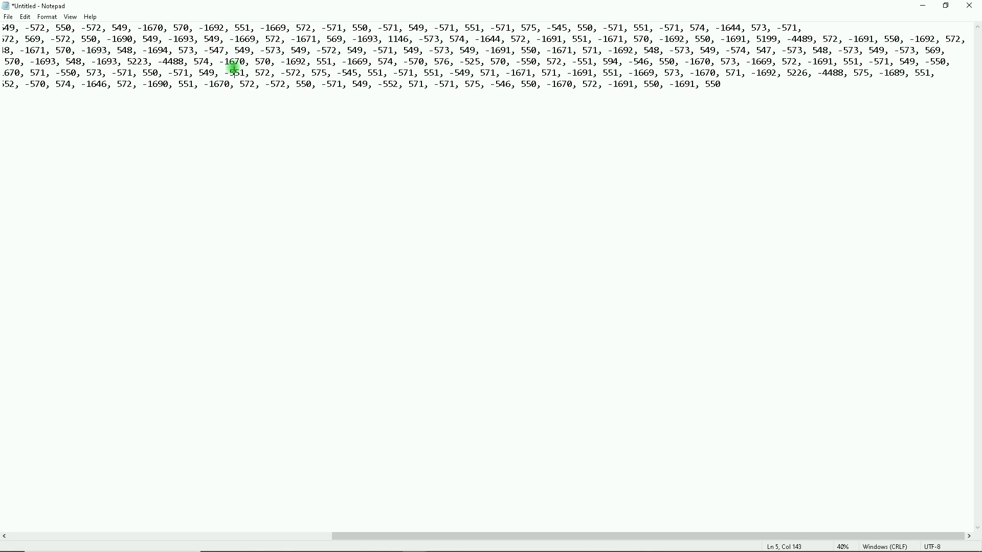
key(ctrl+a)
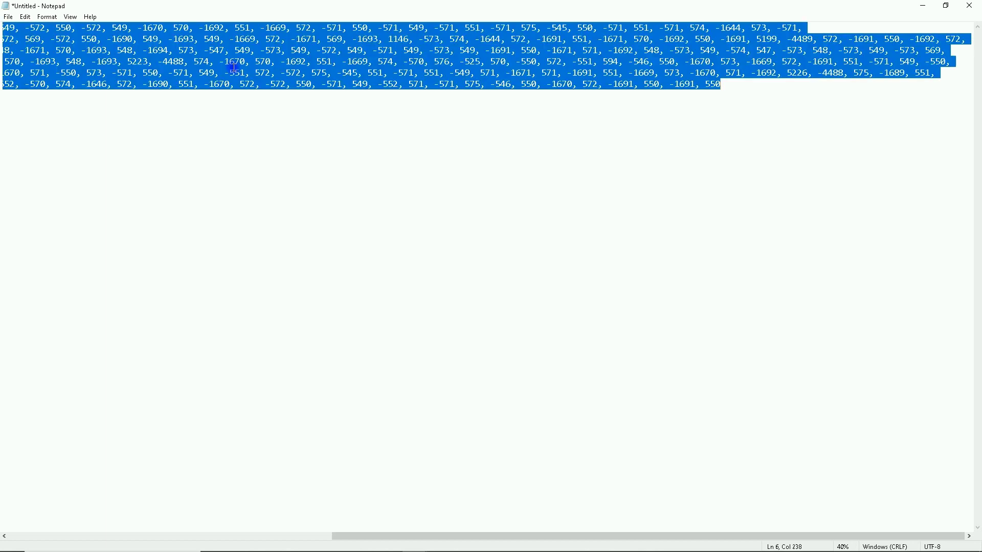
click(923, 6)
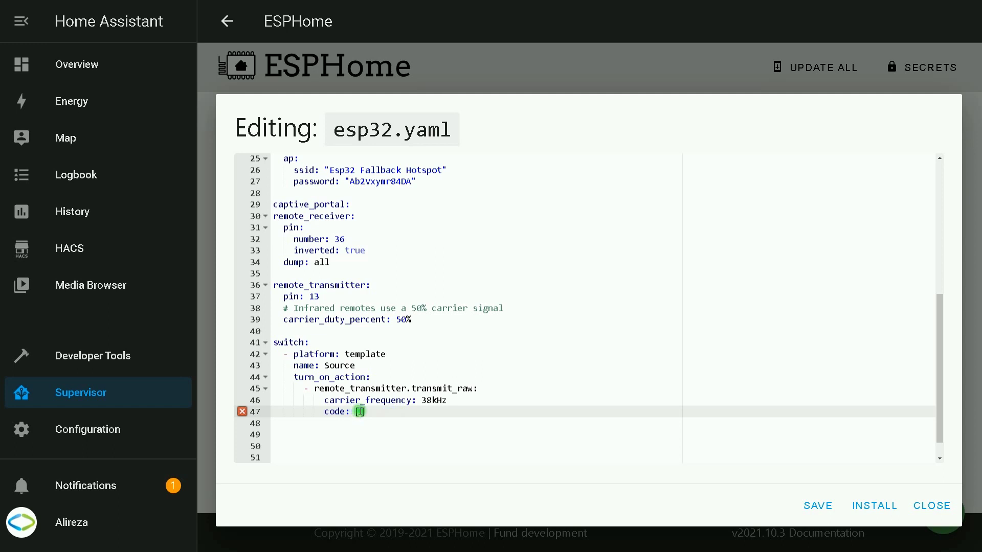
Paste the IR numbers into code: [] and remove the leftover label before 4532.
right_click(360, 414)
click(397, 333)
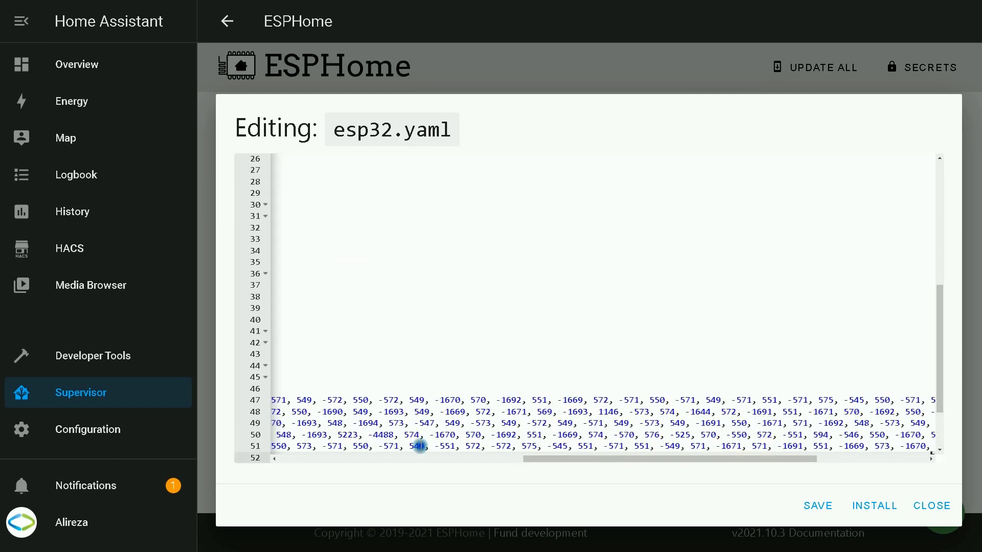
drag(642, 458, 389, 457)
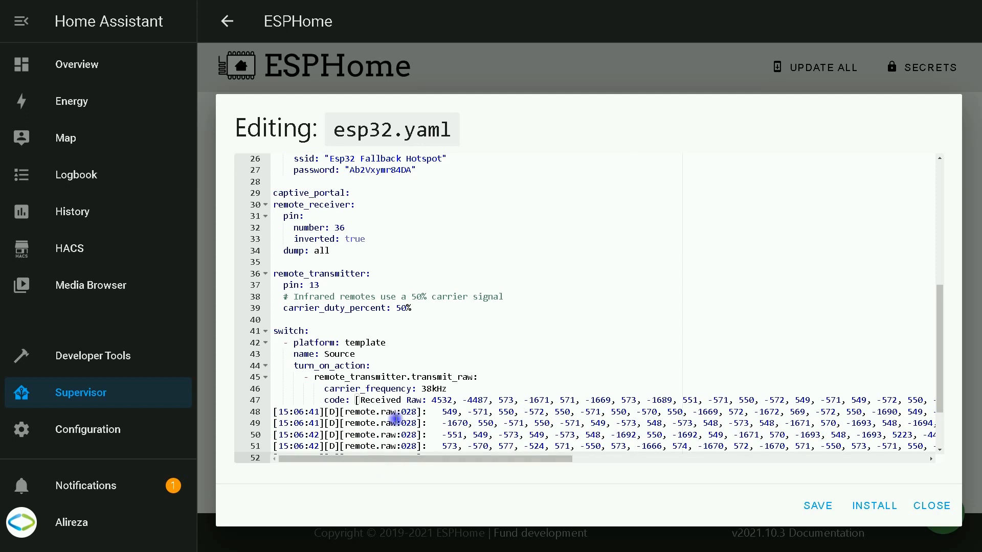
click(432, 400)
key(BackSpace)
key(BackSpace)
key(BackSpace)
key(BackSpace)
key(BackSpace)
key(BackSpace)
key(BackSpace)
key(BackSpace)
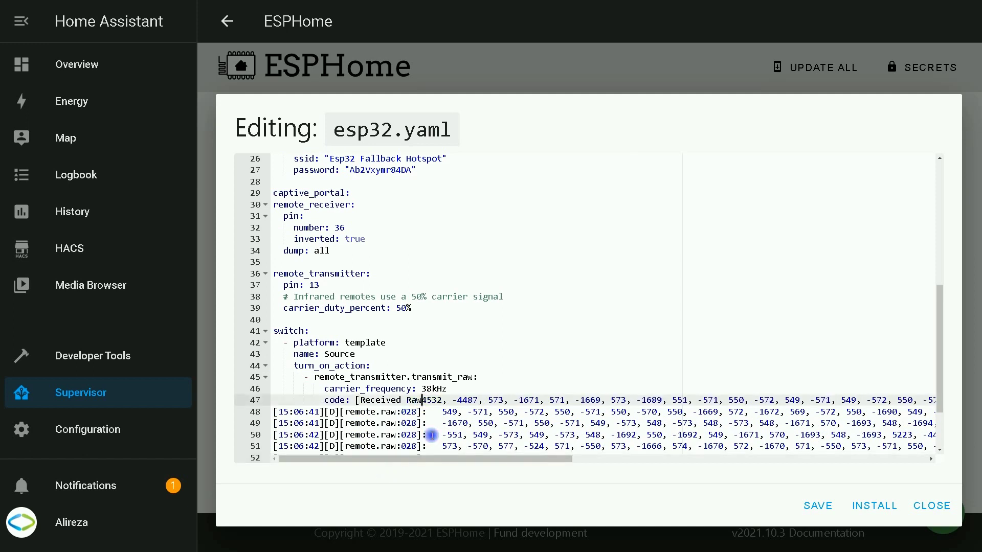
key(BackSpace)
key(BackSpace)
key(BackSpace)
key(BackSpace)
key(BackSpace)
key(BackSpace)
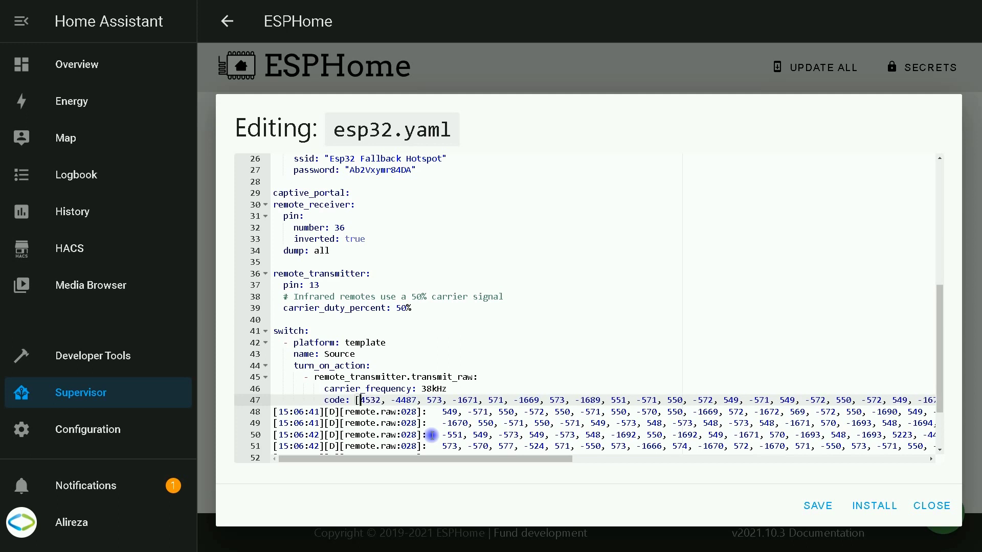
Delete the log timestamp prefixes from code lines 48 through 51.
click(443, 412)
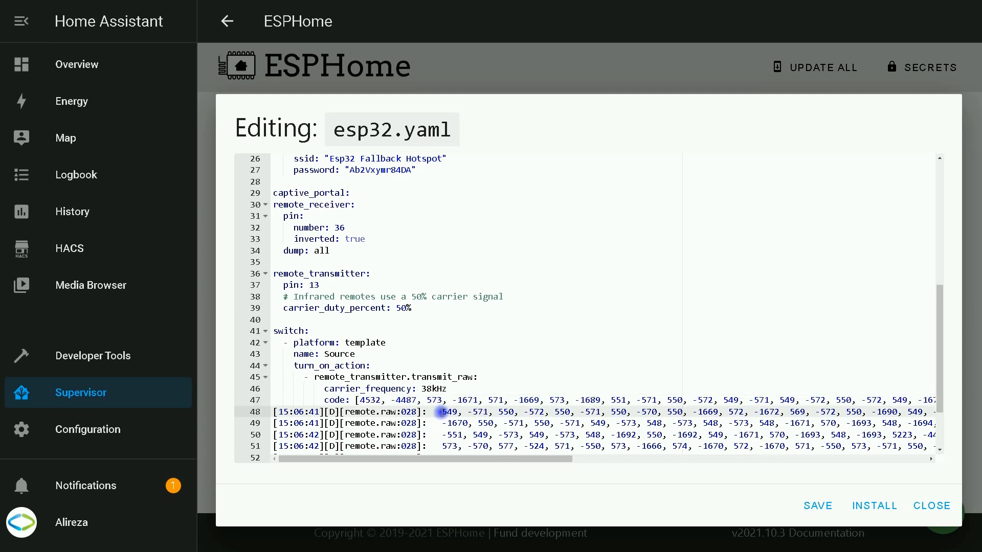
drag(439, 412, 275, 412)
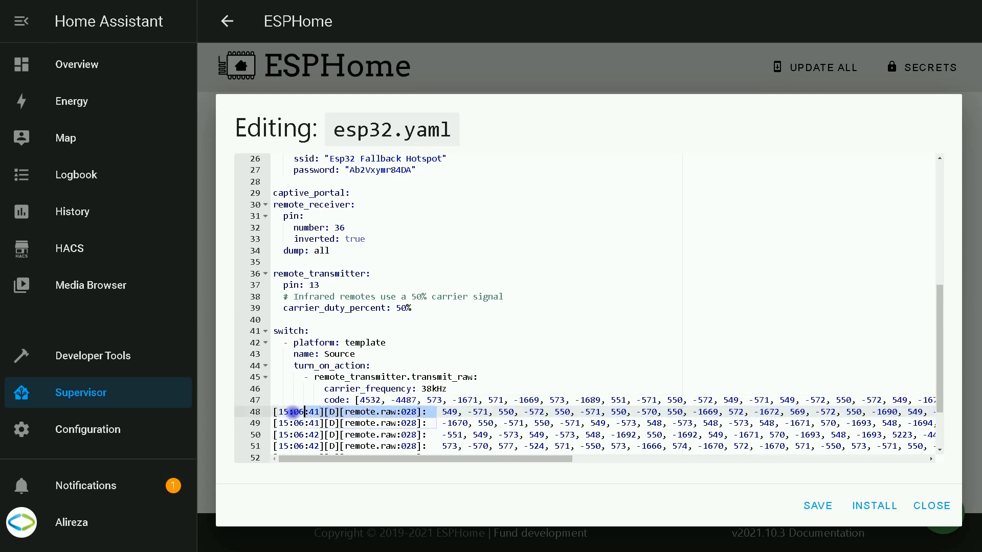
key(BackSpace)
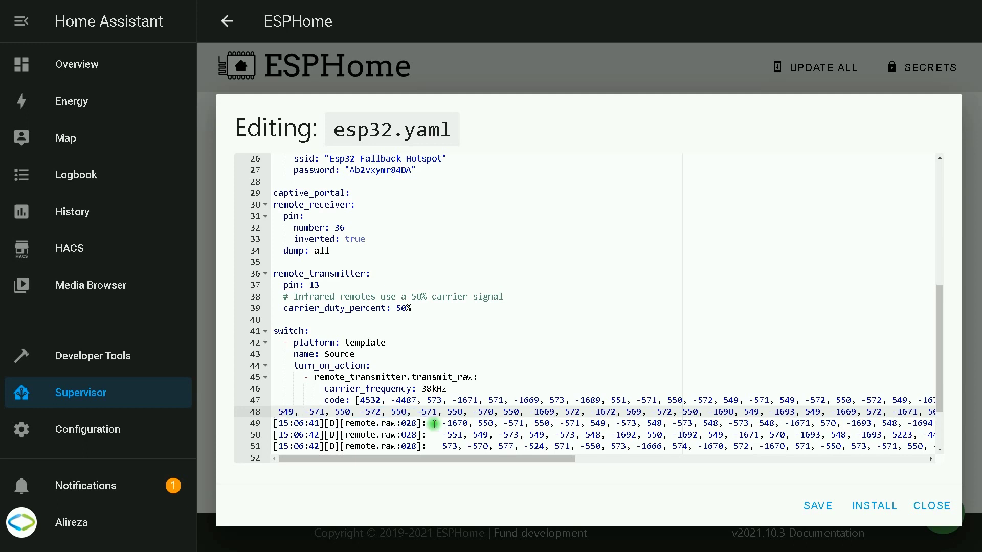
drag(434, 424, 273, 424)
key(BackSpace)
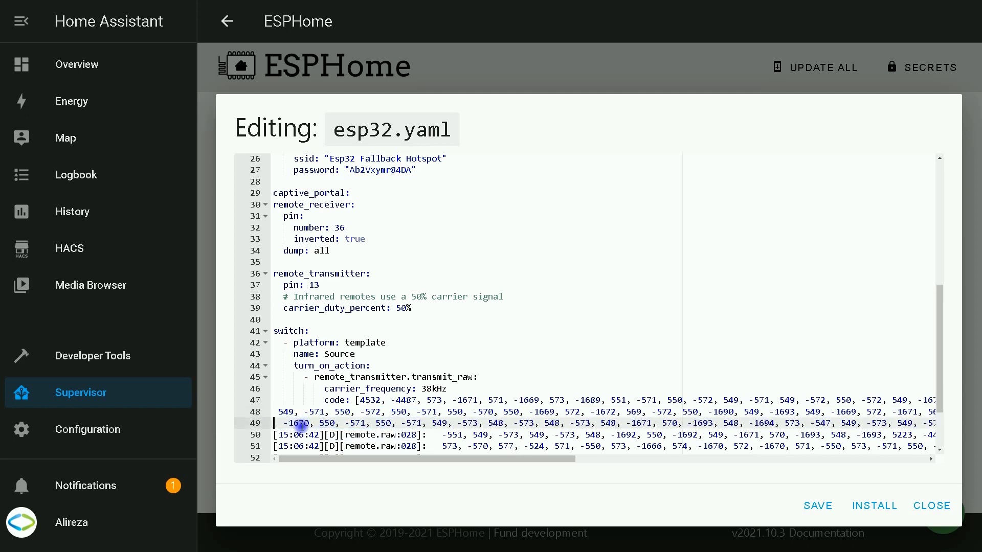
drag(428, 436, 255, 435)
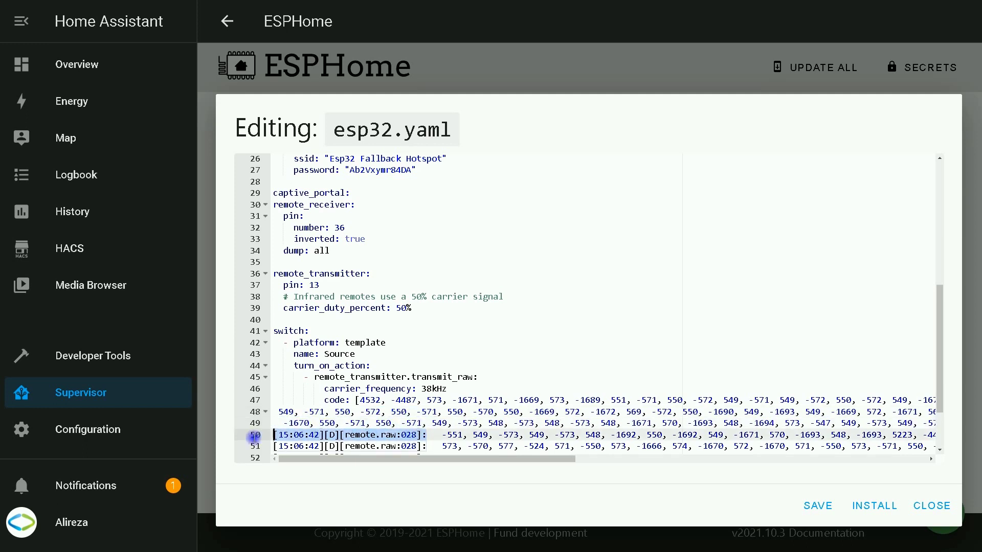
key(BackSpace)
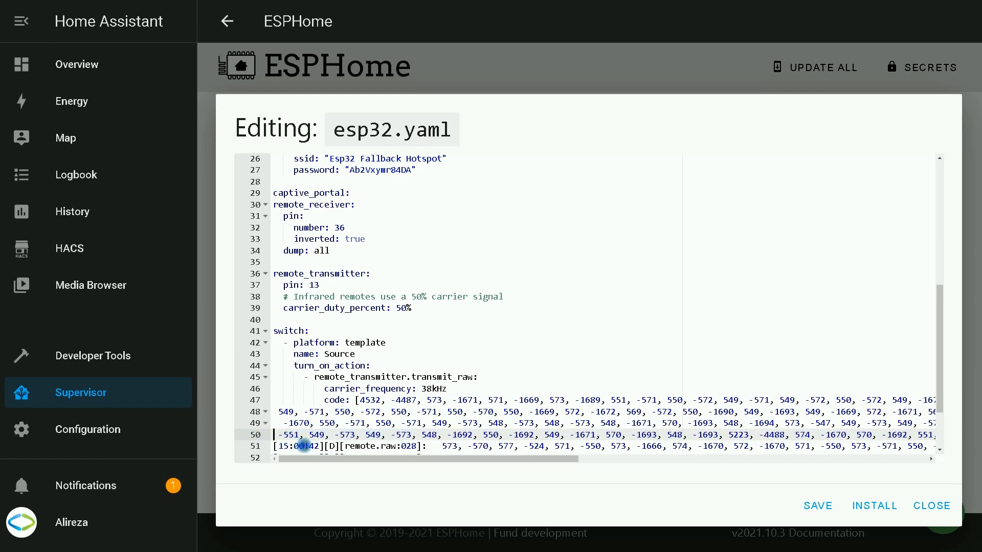
drag(432, 446, 281, 394)
click(352, 414)
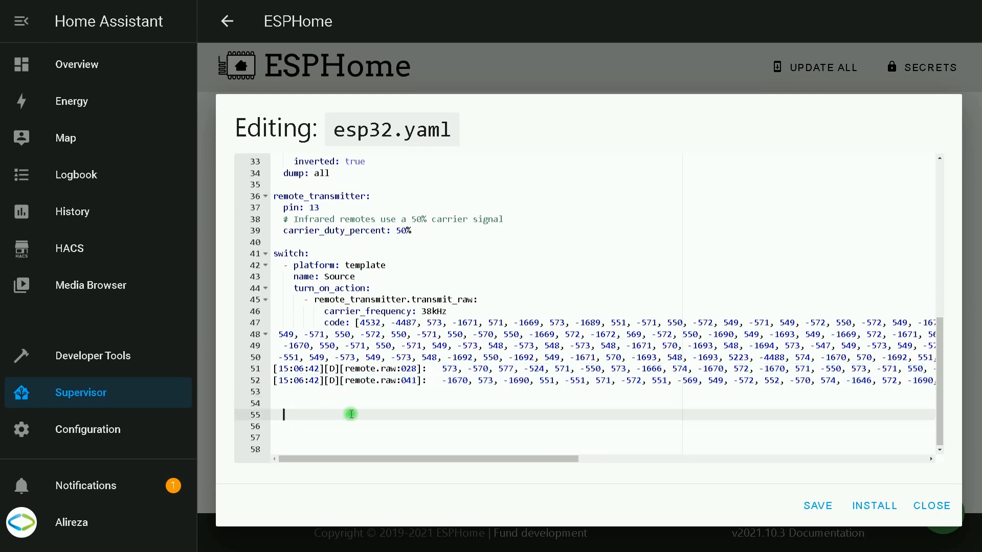
drag(432, 369, 277, 371)
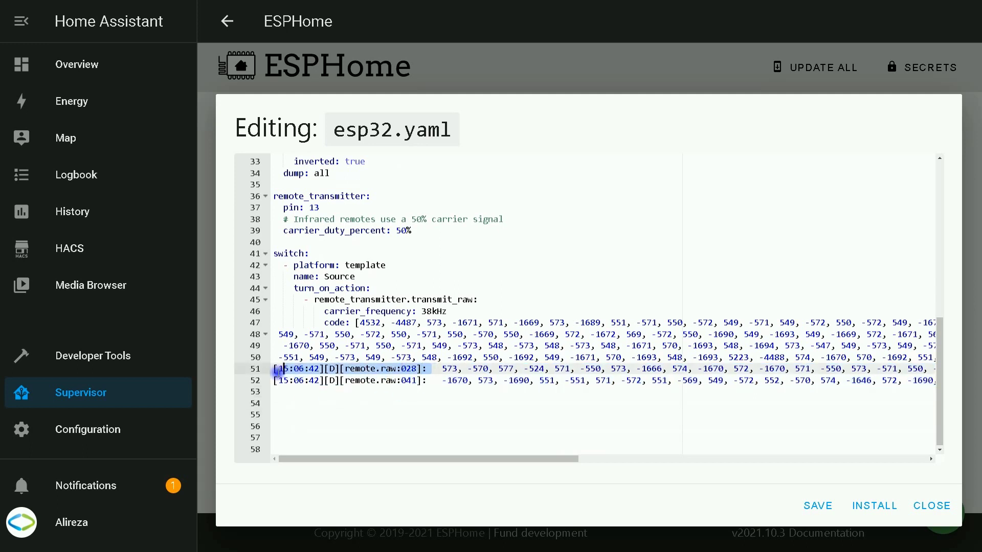
key(BackSpace)
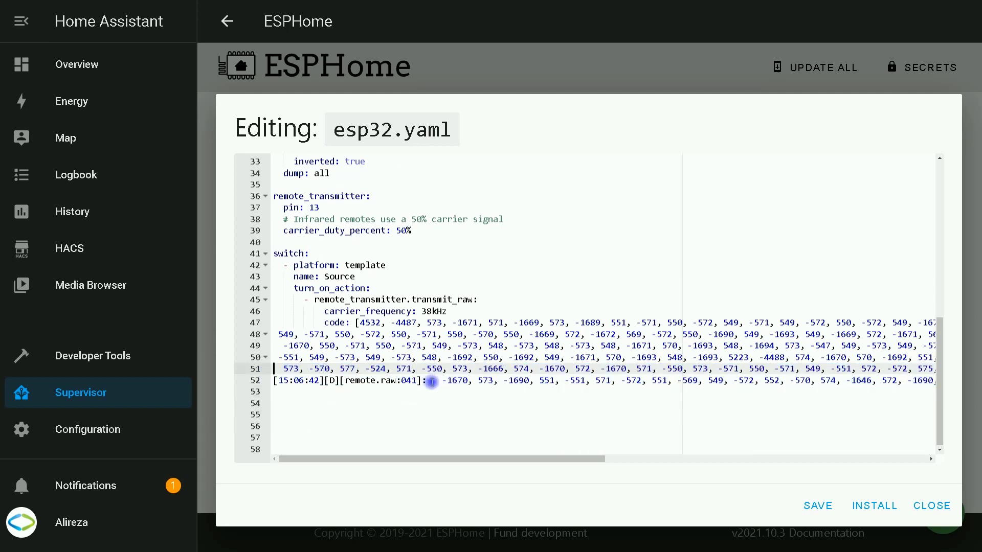
Remove the last log prefix on line 52 and check the code array ends at 550.
drag(431, 382, 274, 382)
key(BackSpace)
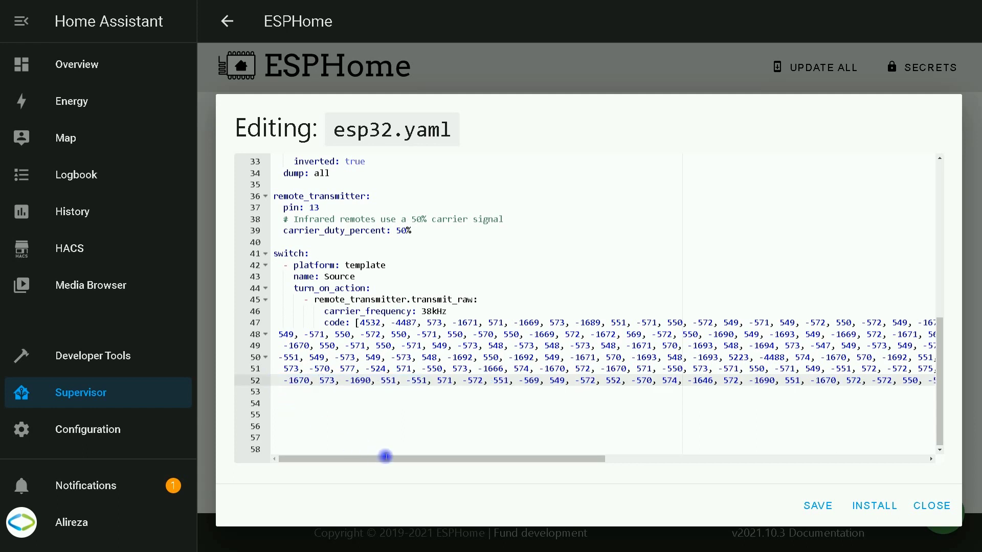
drag(385, 456, 328, 453)
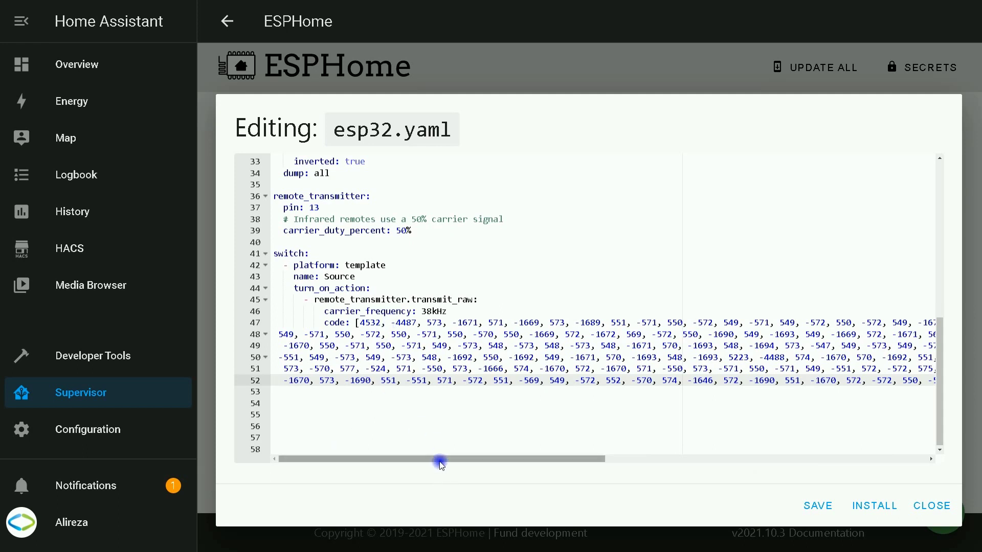
drag(440, 461, 385, 453)
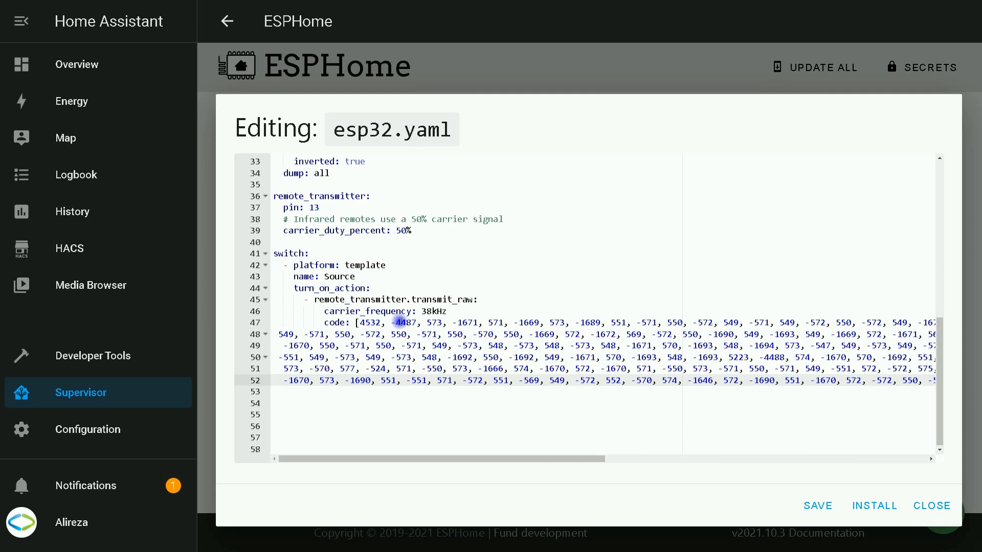
drag(456, 458, 399, 466)
Install the updated esp32.yaml wirelessly and stop the log once the device reconnects.
click(882, 514)
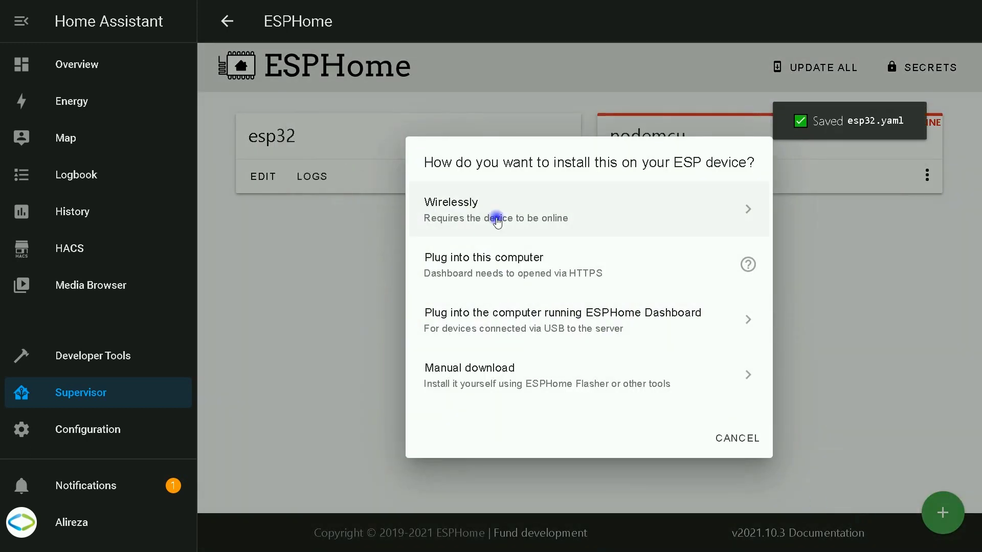
click(497, 221)
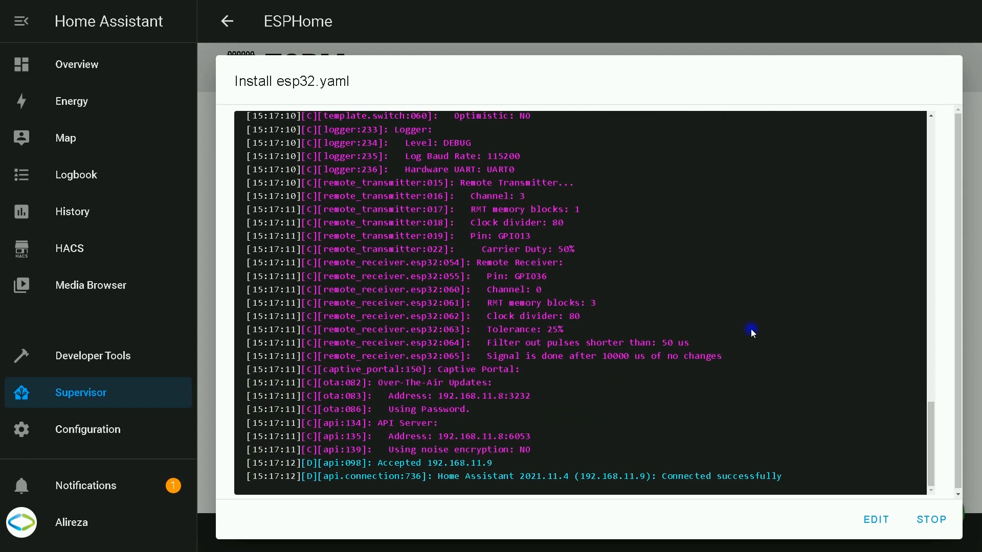
click(932, 520)
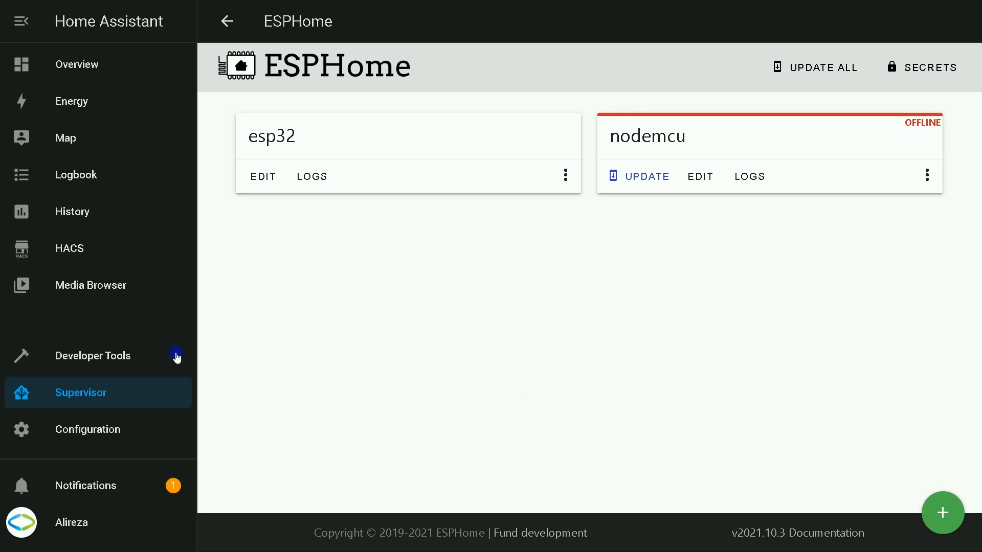
Delete the esp32 entry of the ESPHome integration in Integrations.
click(84, 431)
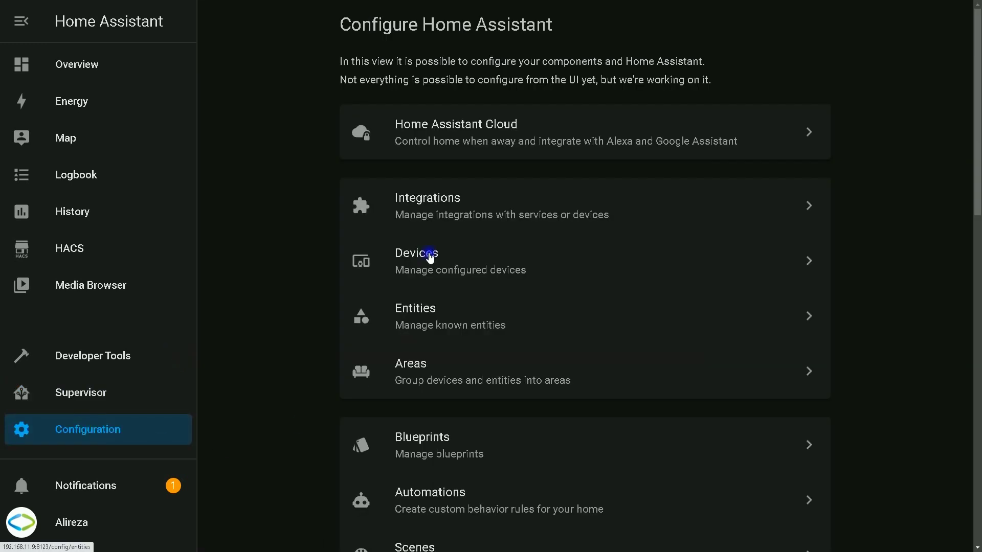
click(441, 198)
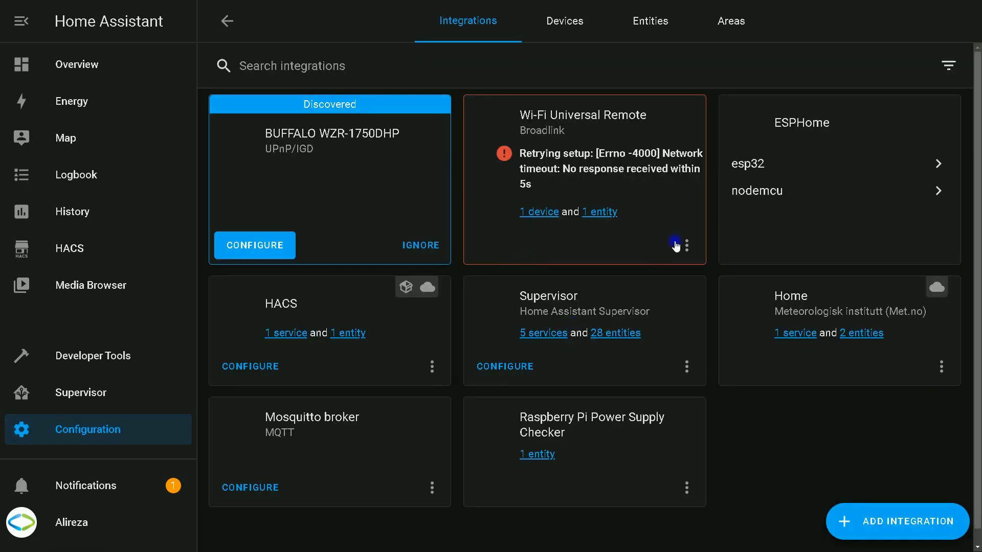
click(755, 164)
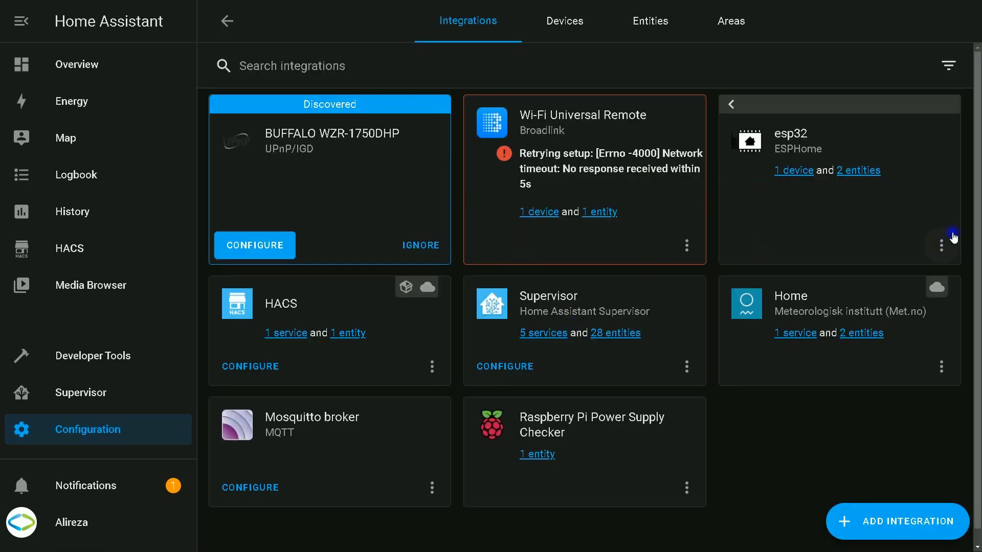
click(941, 246)
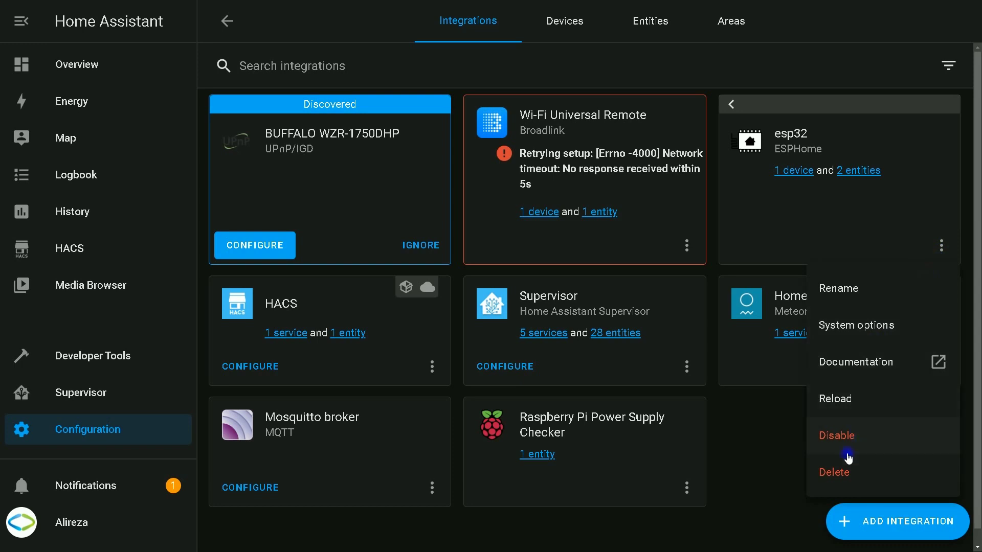
click(835, 471)
click(617, 337)
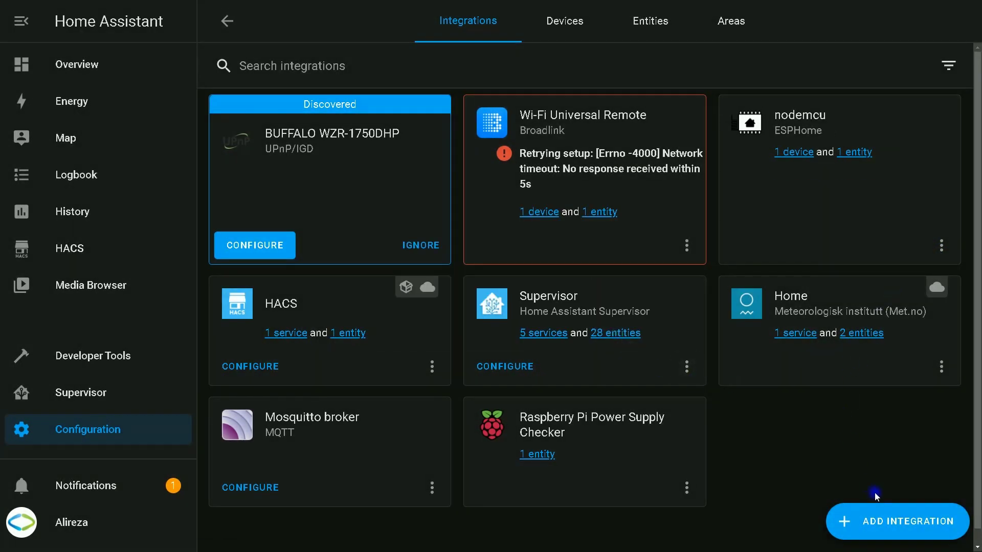
Re-add ESPHome at host 192.168.11.8 port 6053 and view its esp32 device.
click(892, 519)
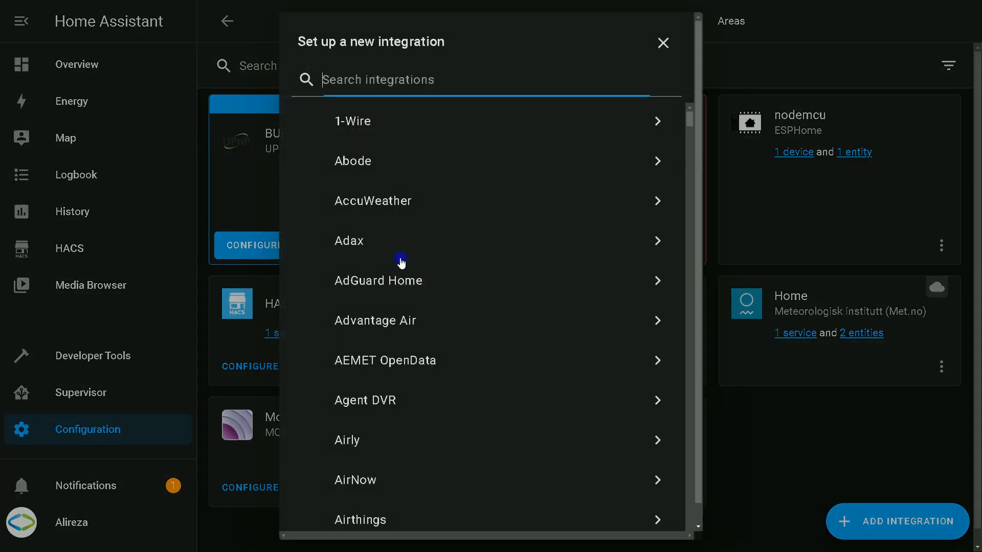
text(es)
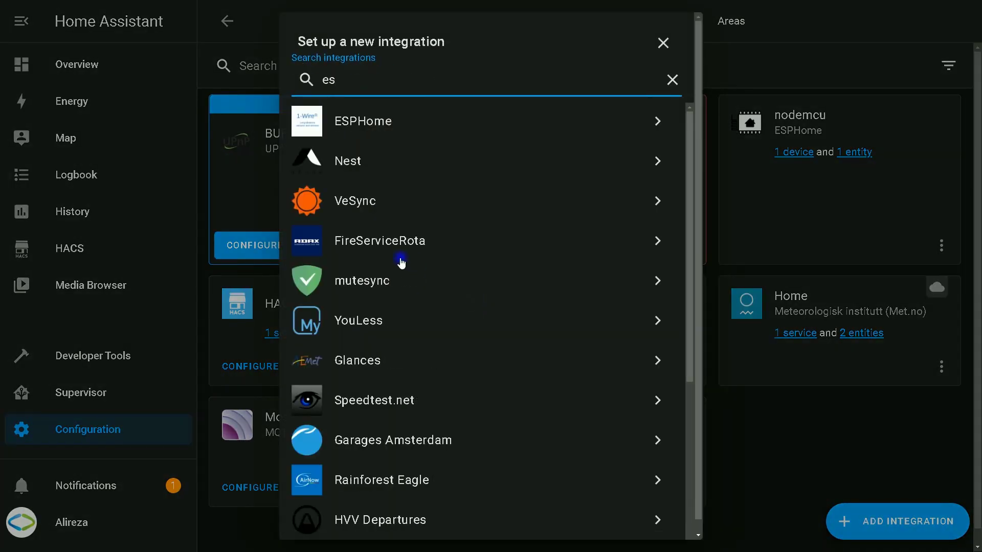
text(p)
click(367, 129)
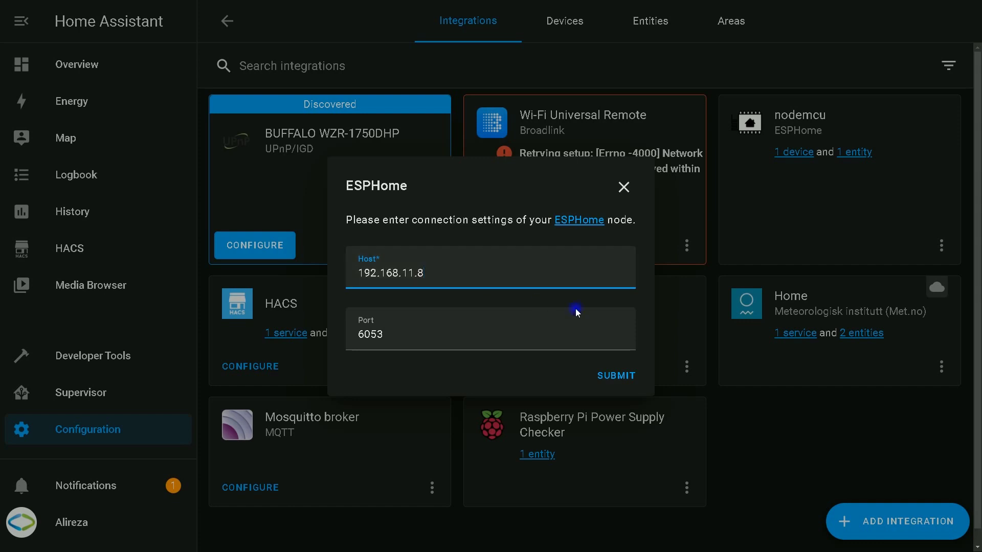
click(608, 377)
click(614, 378)
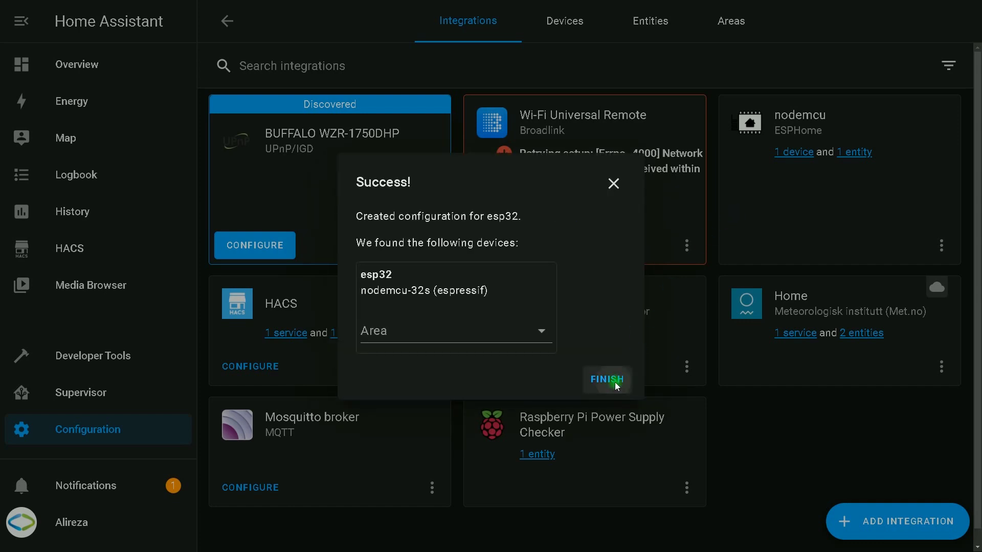
click(749, 163)
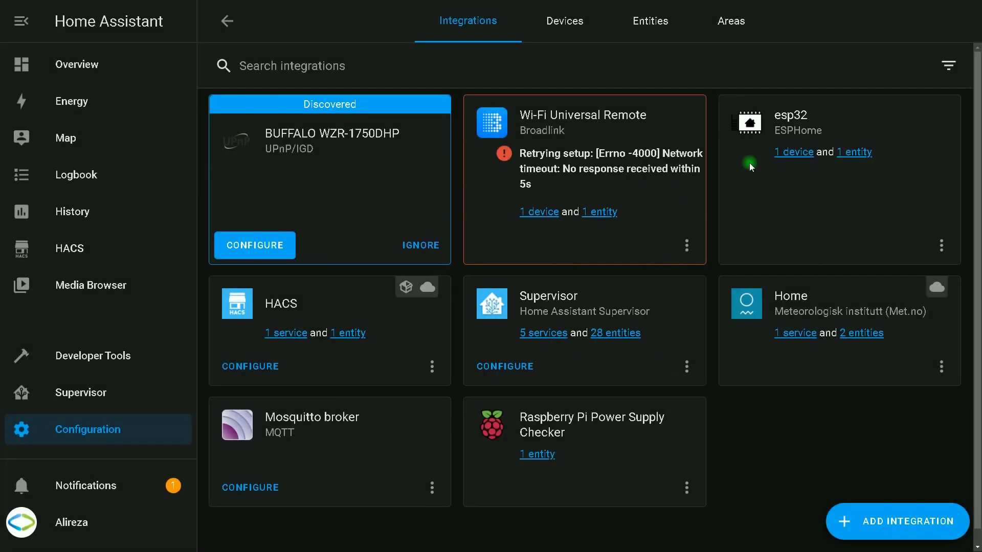
click(785, 172)
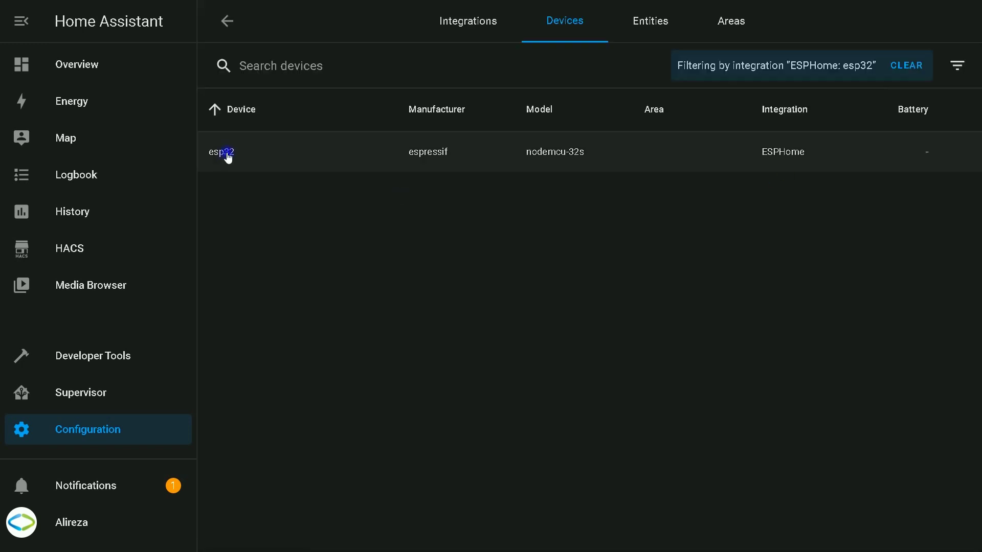
Open the esp32 device page, showing firmware 2021.10.3 and its Source switch.
click(225, 154)
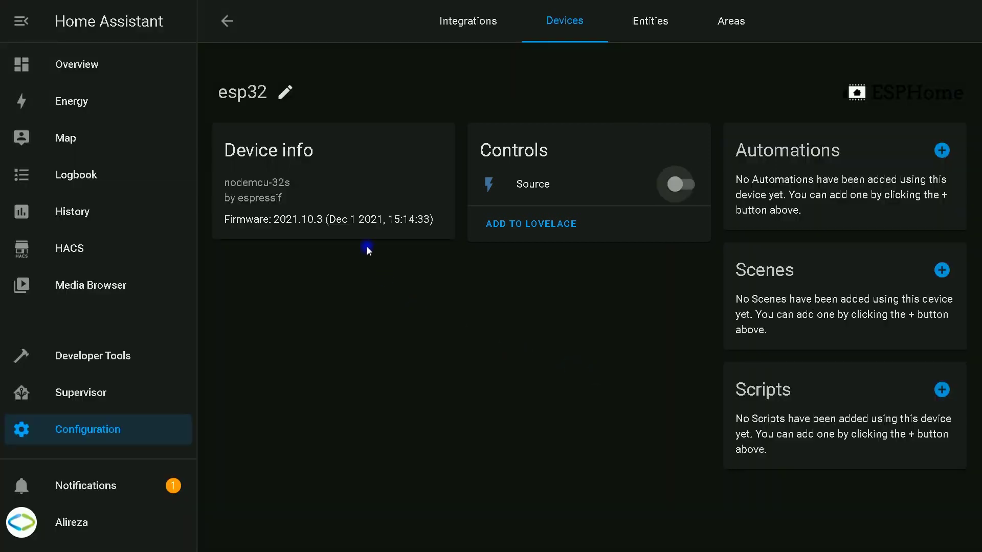
Open esp32.yaml in the ESPHome add-on's web editor.
click(93, 392)
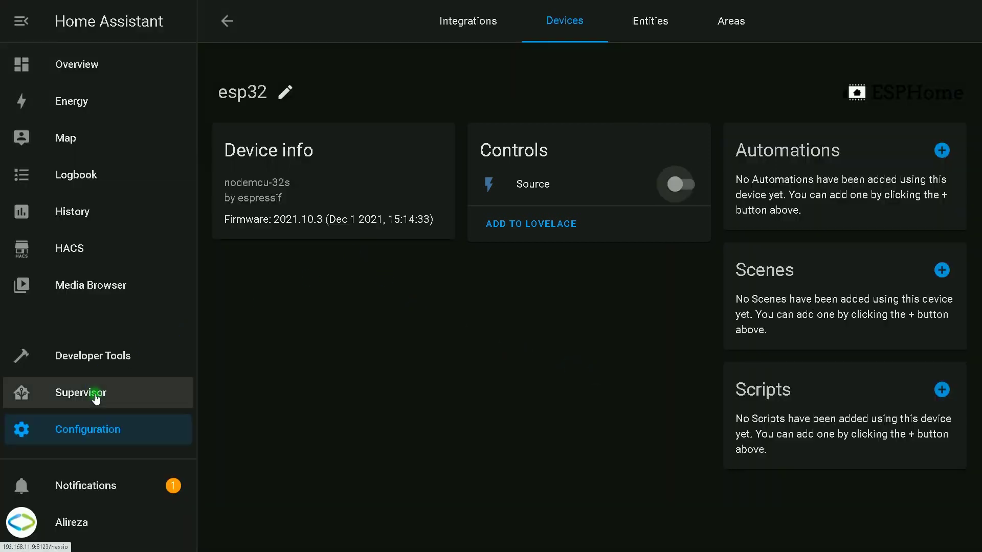
click(298, 353)
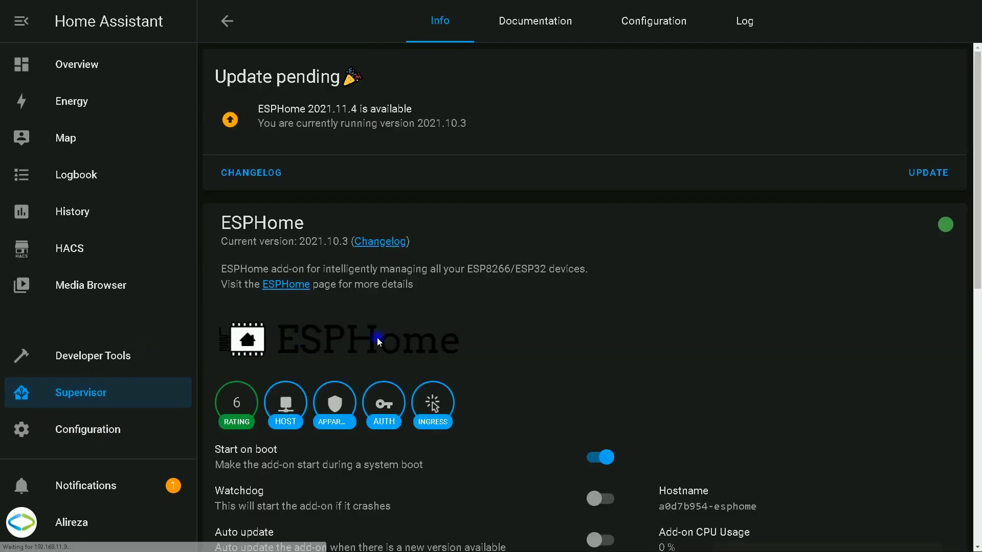
scroll(563, 318, down, 4)
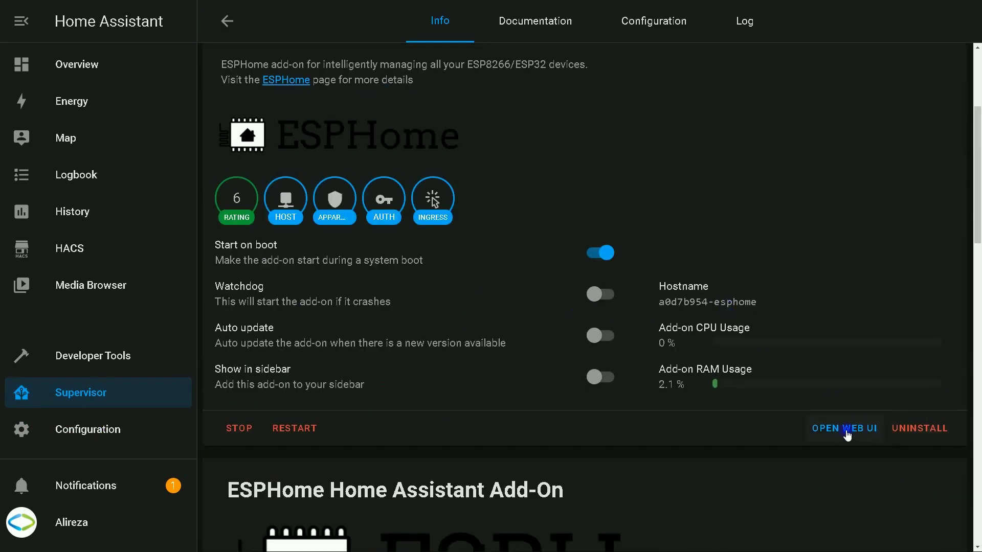
click(846, 432)
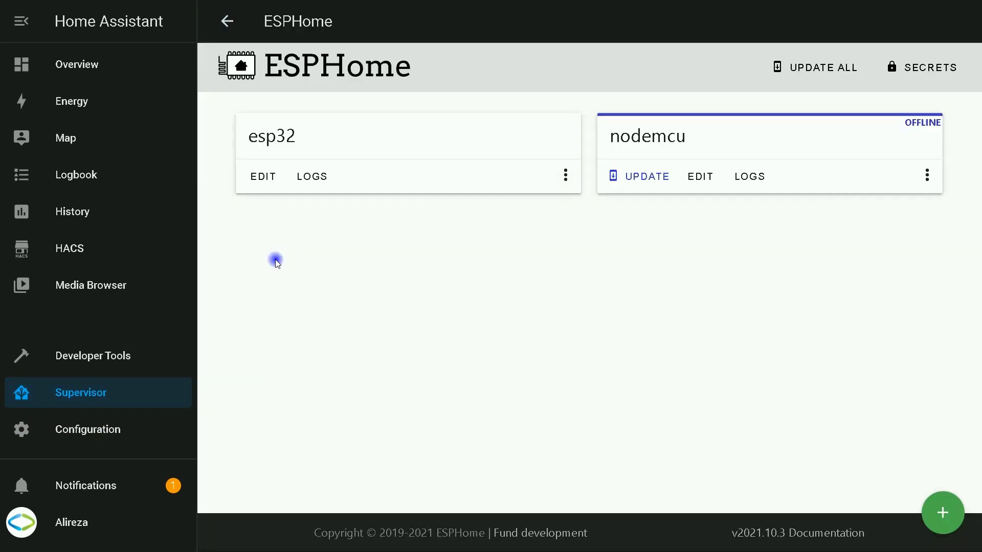
click(261, 179)
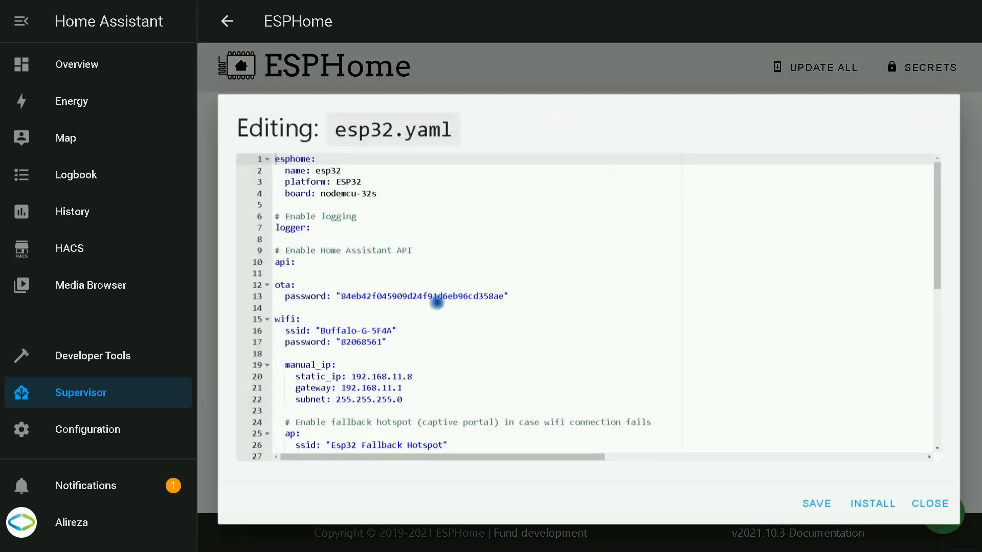
scroll(444, 306, down, 5)
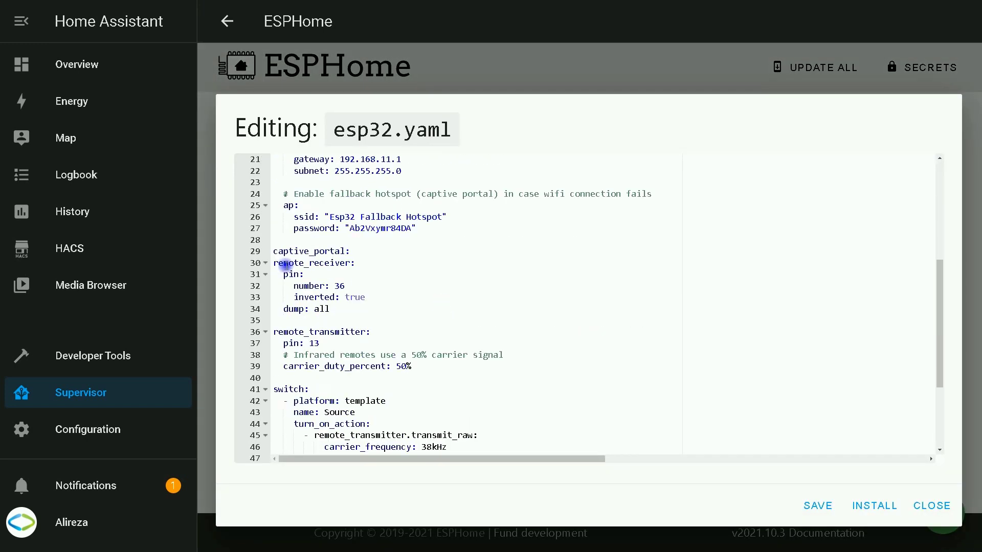
Delete the trailing switch lines and the remote_transmitter block after the dump: samsung line.
drag(276, 263, 372, 262)
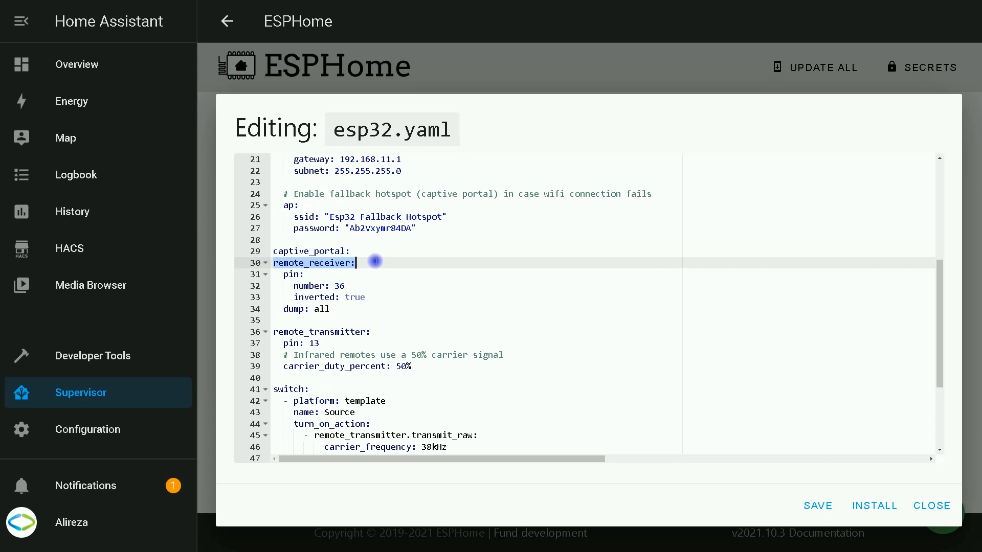
click(340, 311)
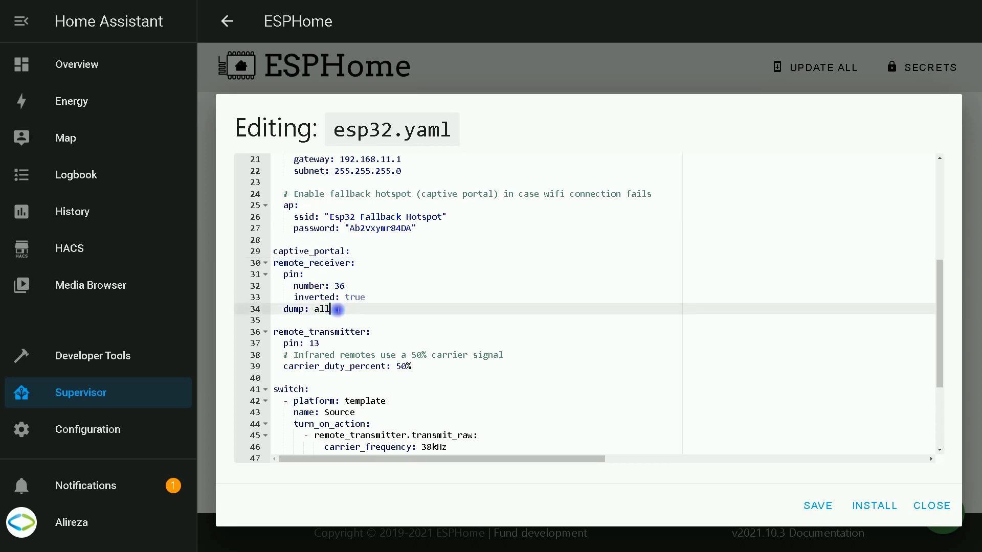
key(BackSpace)
key(BackSpace)
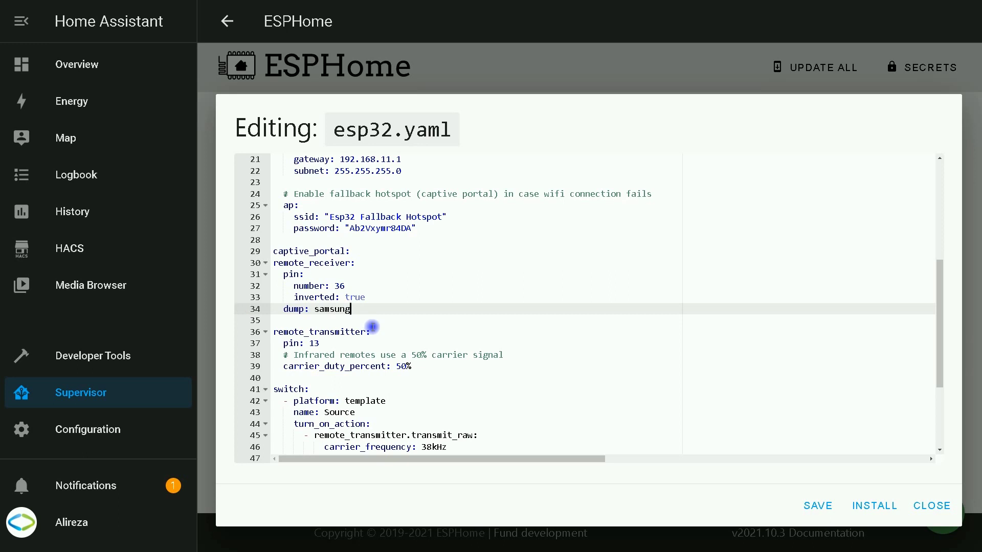
scroll(372, 326, down, 1)
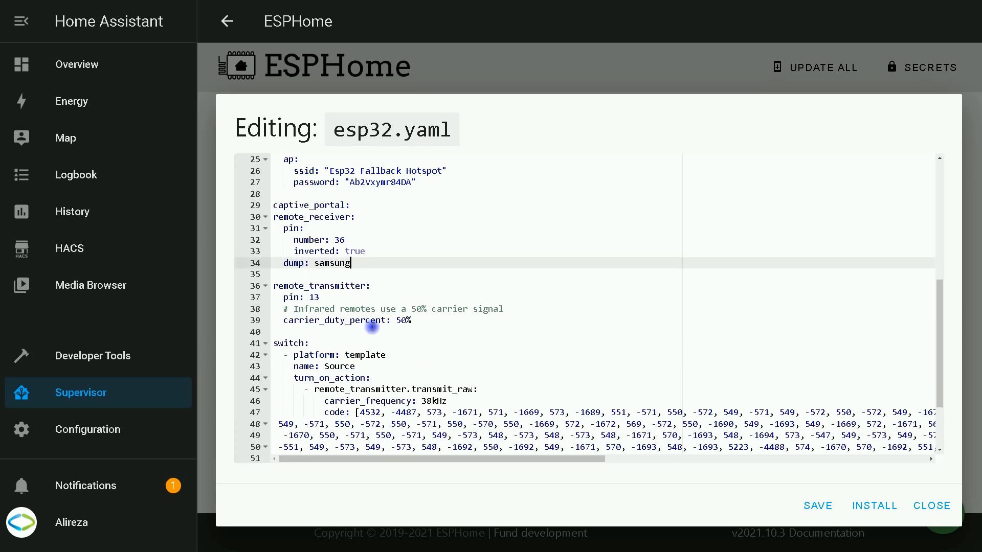
scroll(373, 327, down, 1)
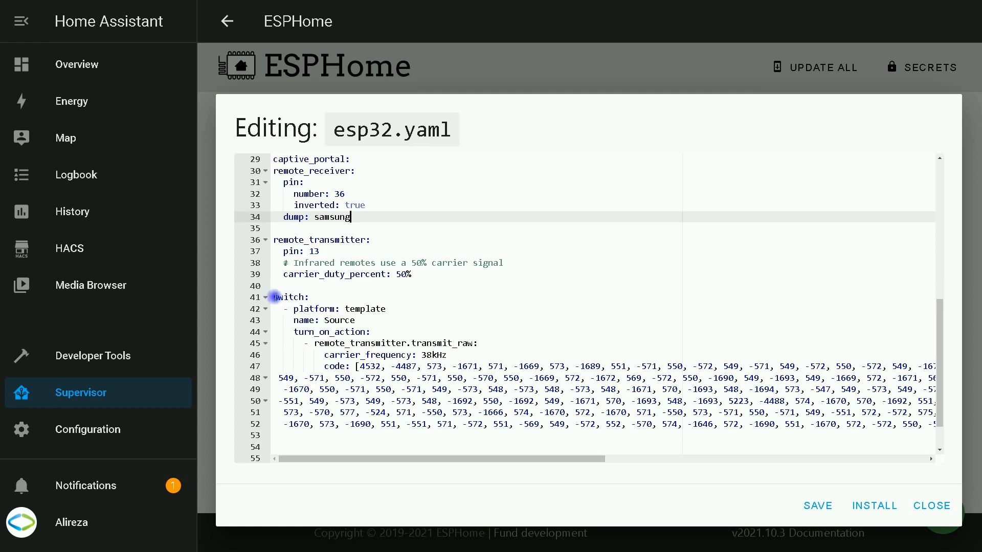
click(278, 297)
drag(285, 306, 958, 427)
key(BackSpace)
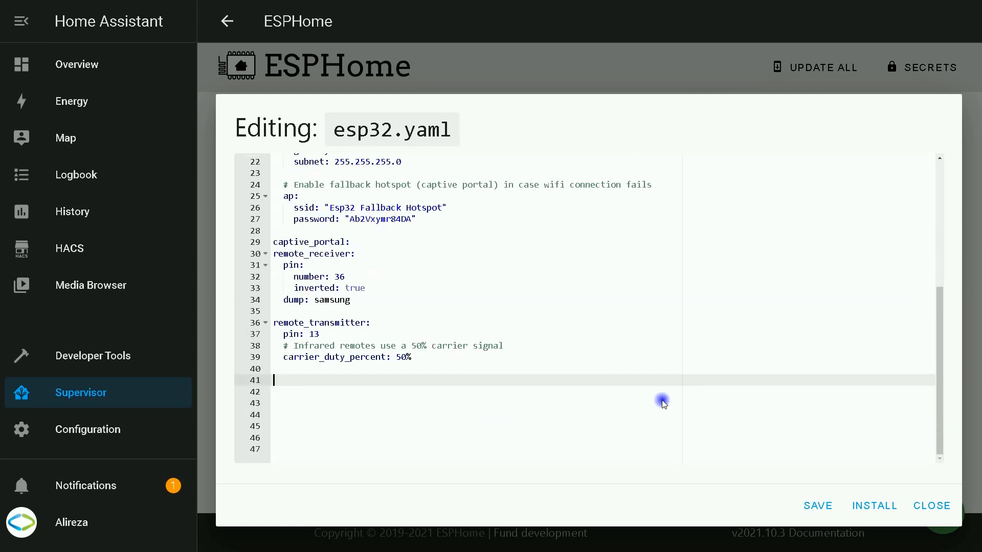
drag(440, 374, 259, 332)
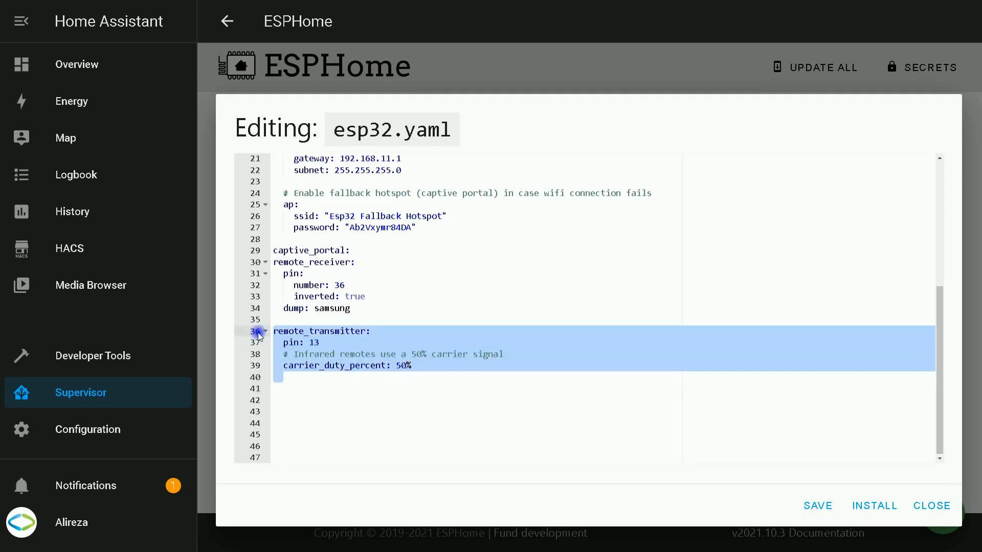
key(BackSpace)
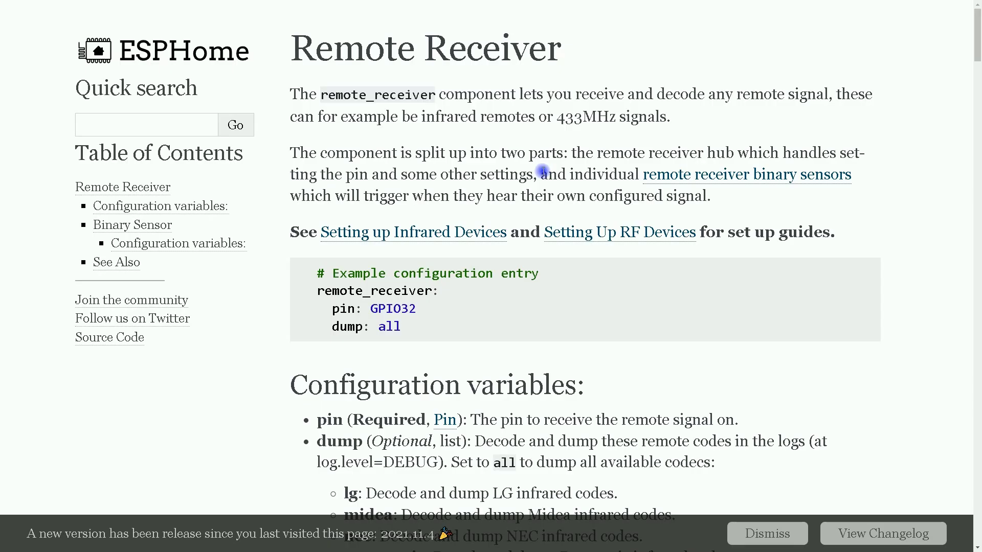
Scroll the Remote Receiver docs to the samsung trigger and its options.
scroll(539, 188, down, 10)
scroll(541, 191, down, 20)
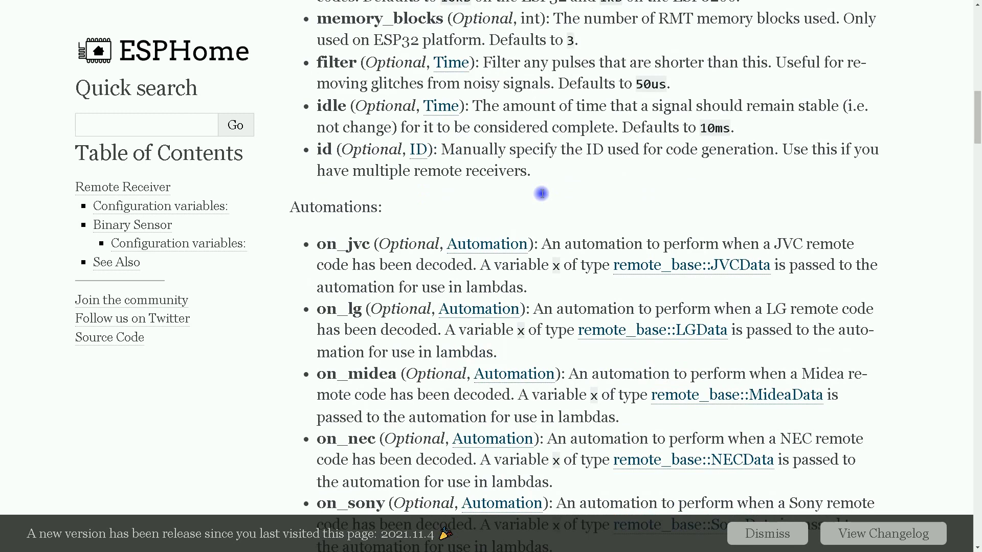
scroll(541, 199, down, 15)
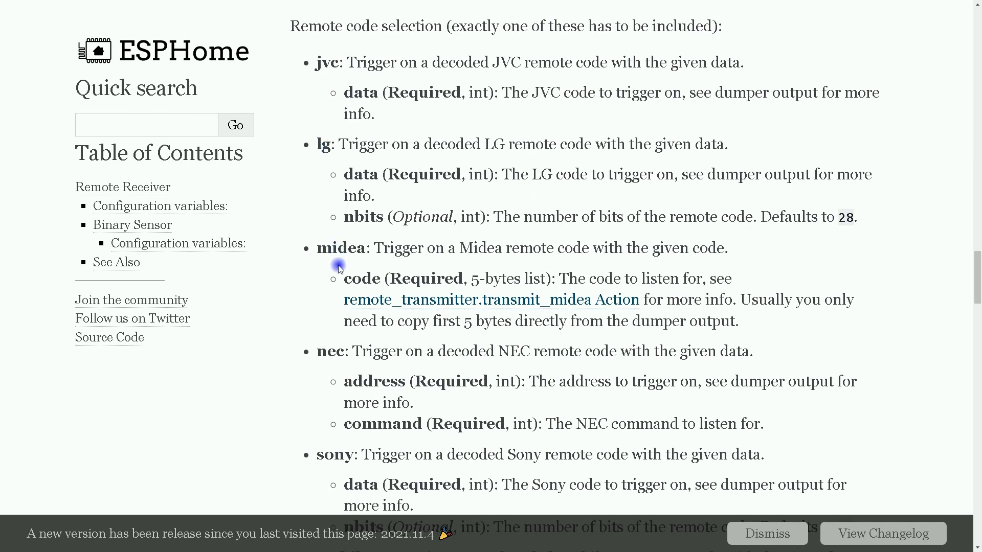
scroll(339, 268, down, 6)
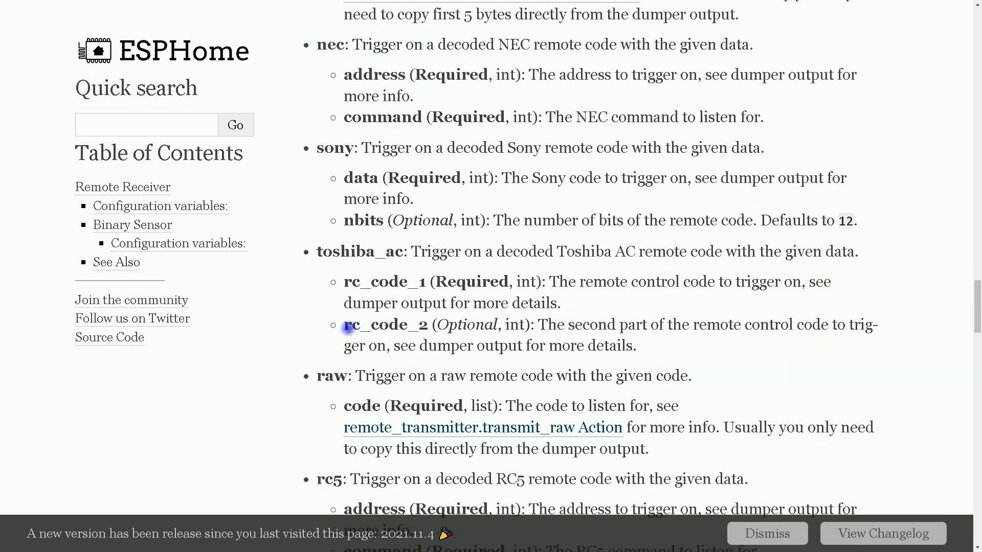
scroll(348, 328, down, 7)
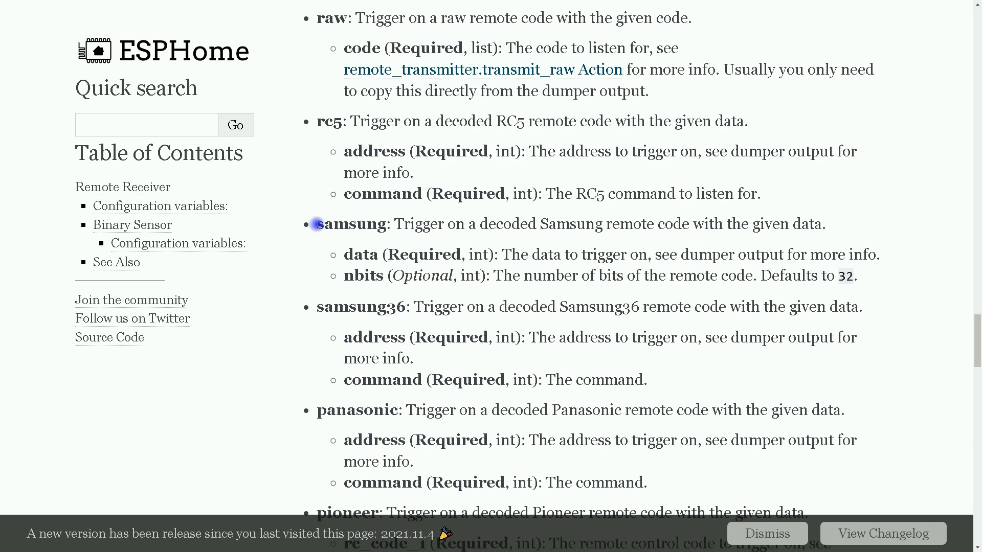
drag(318, 225, 862, 279)
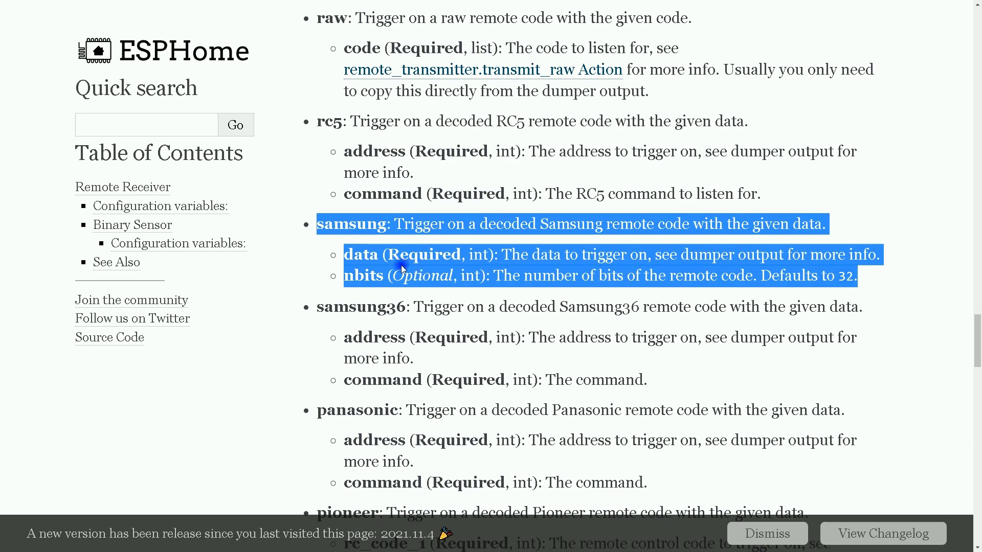
Check the samsung data option, then save esp32.yaml and start installing.
click(366, 262)
drag(342, 256, 387, 275)
click(344, 257)
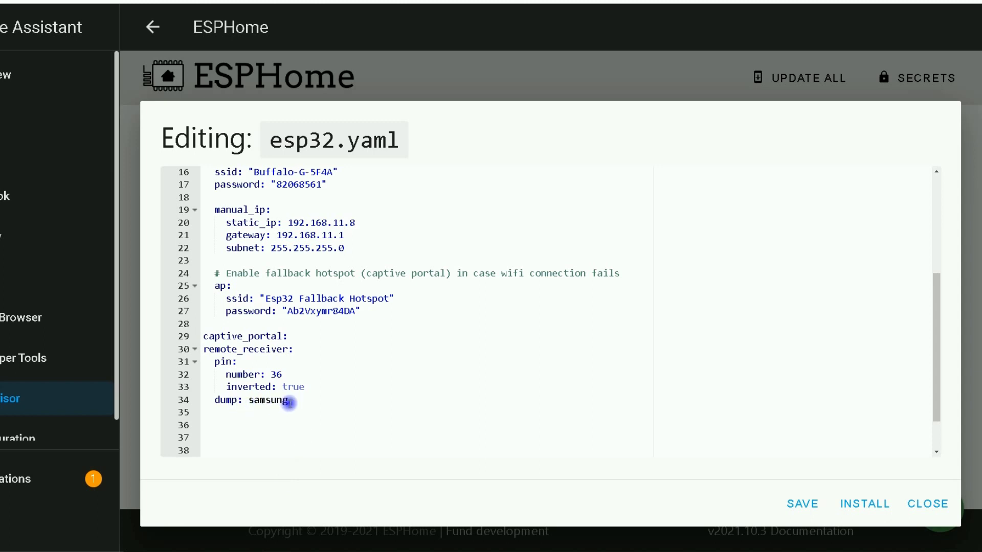
click(865, 504)
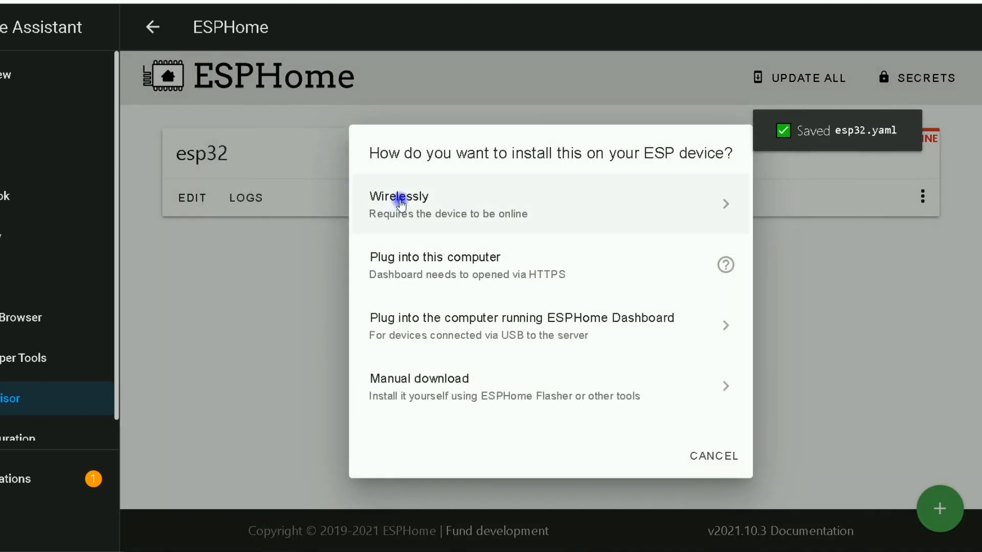
Install esp32.yaml wirelessly, compiling through to linking firmware.elf.
click(400, 198)
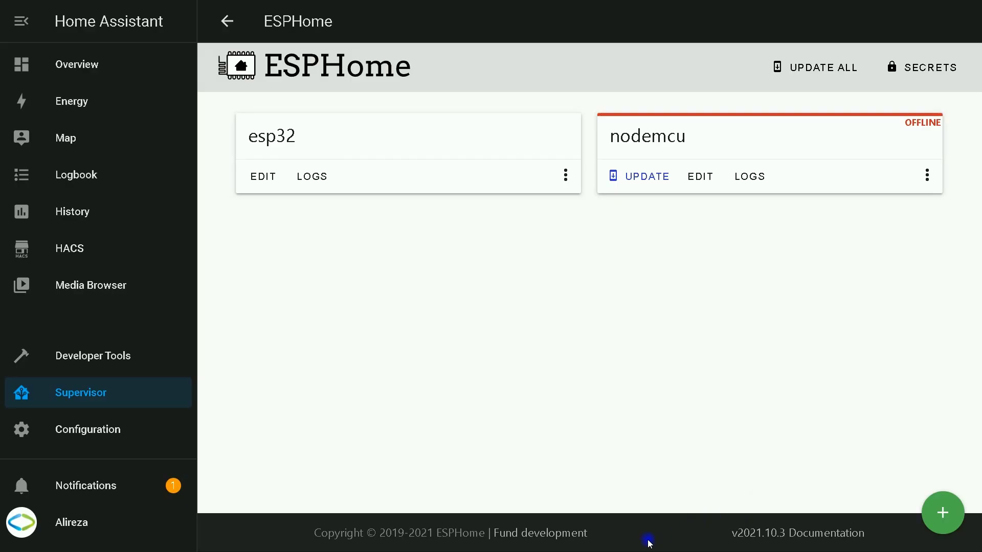
click(312, 176)
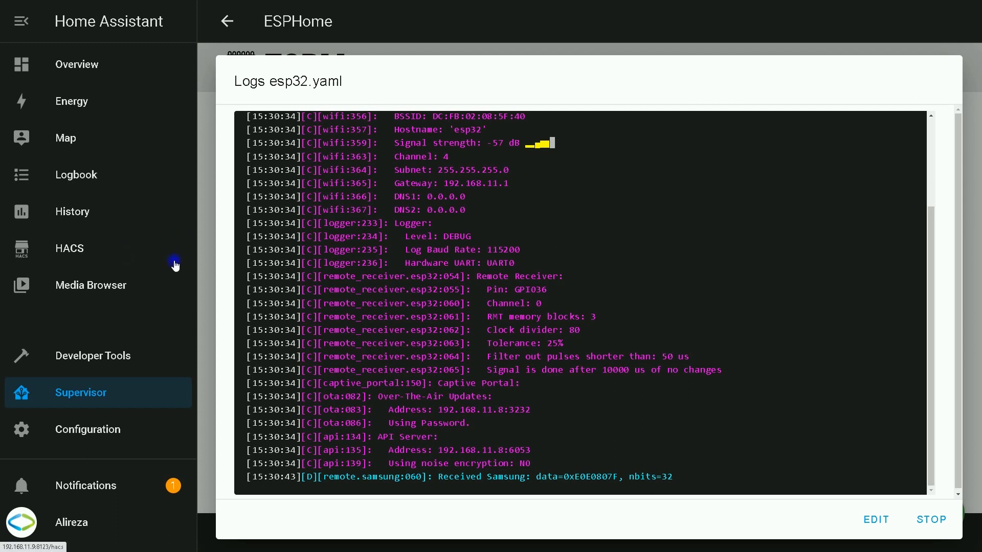
drag(437, 476, 678, 481)
click(550, 457)
drag(438, 477, 527, 477)
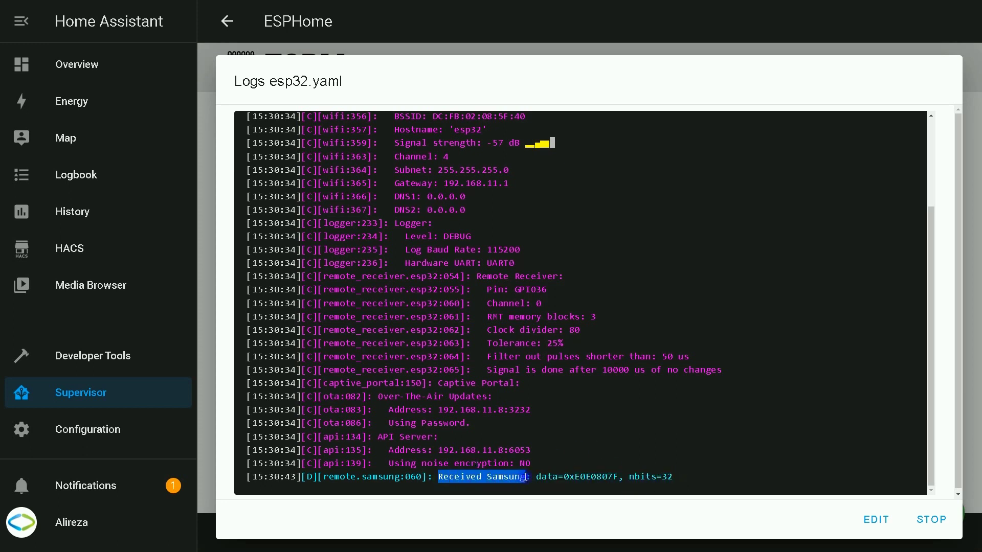
click(588, 432)
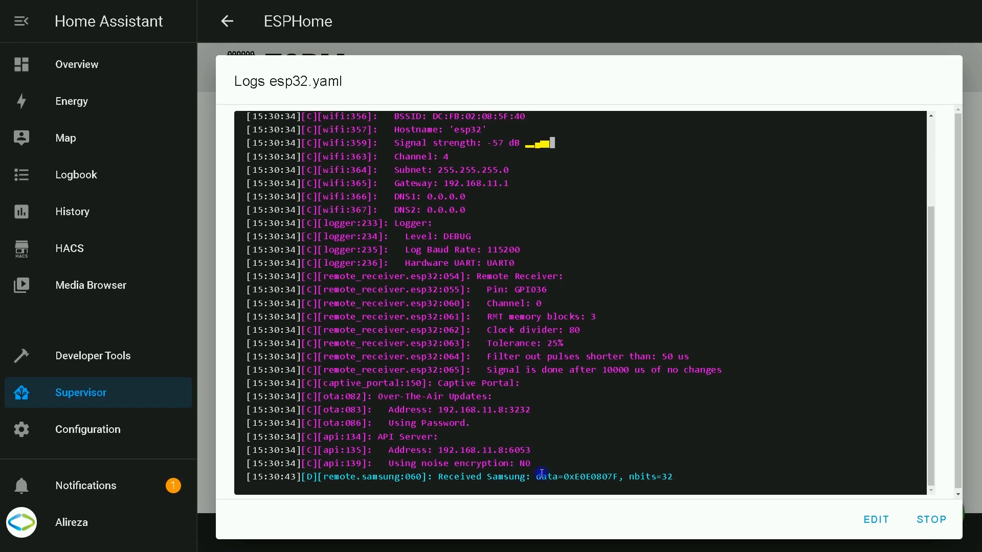
drag(539, 478, 674, 477)
click(635, 475)
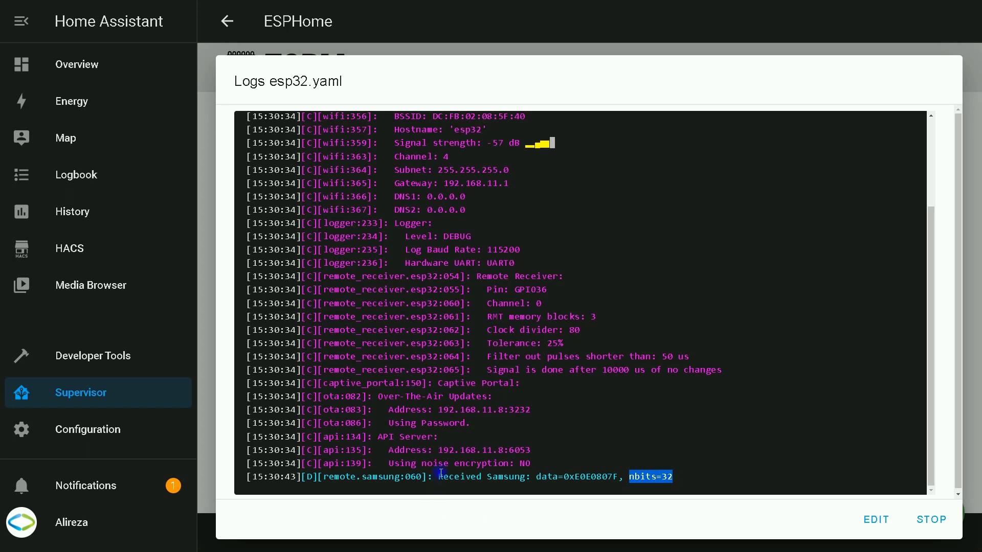
drag(535, 477, 675, 479)
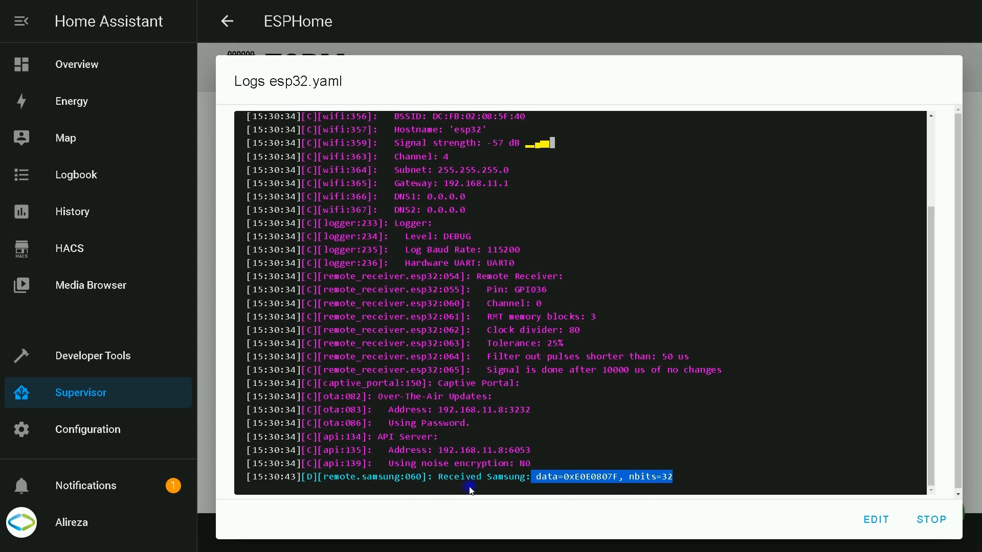
click(562, 425)
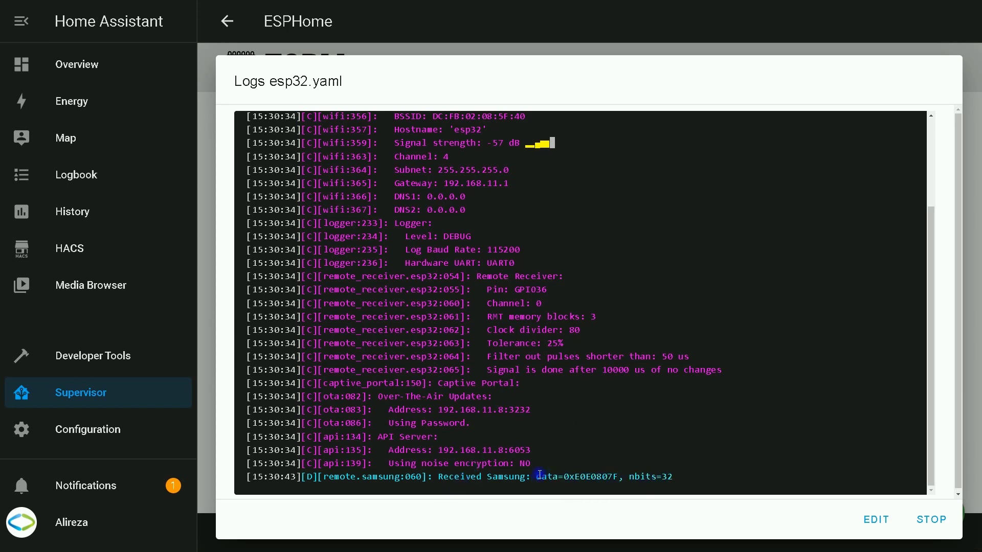
drag(539, 475, 678, 477)
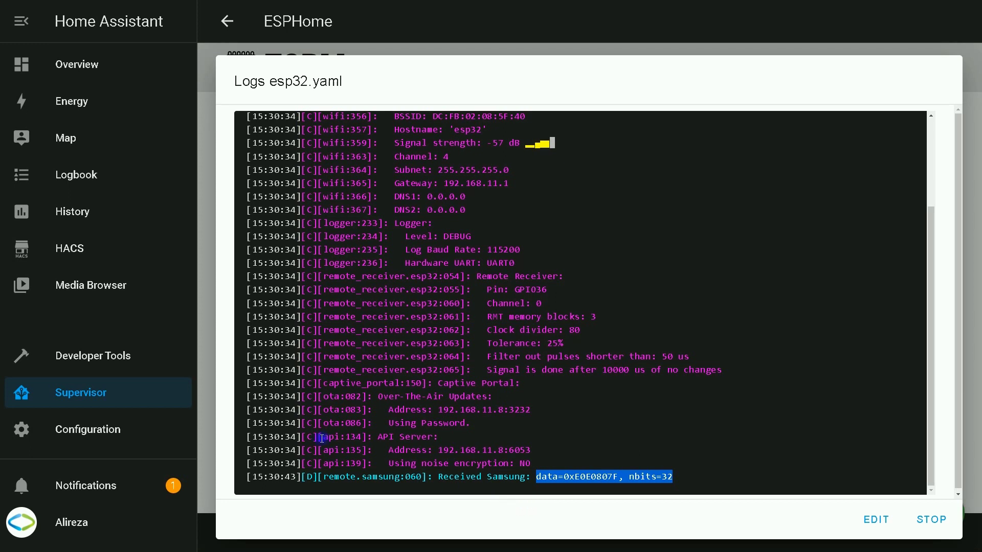
click(931, 519)
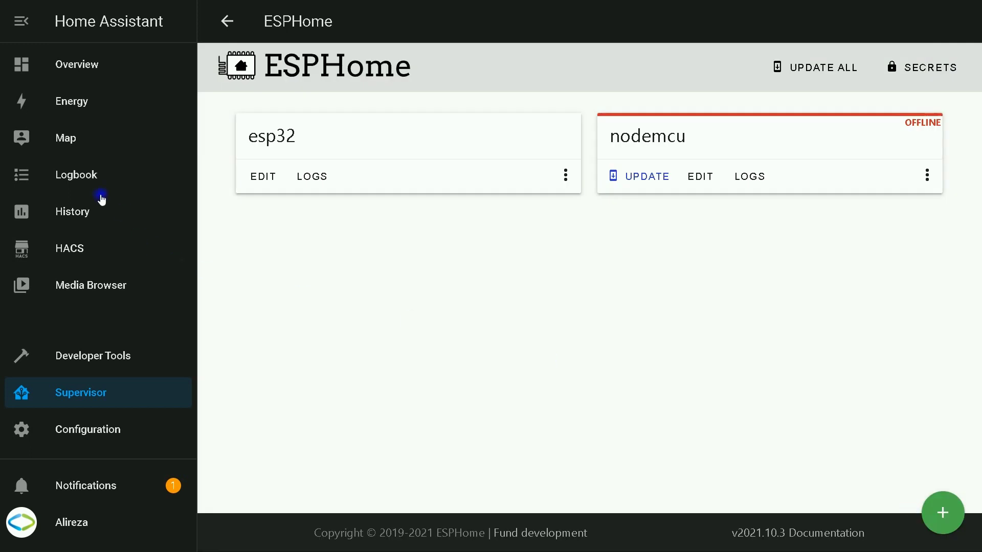
Paste the remote_transmitter and Mute switch configuration below dump: samsung in esp32.yaml.
click(262, 176)
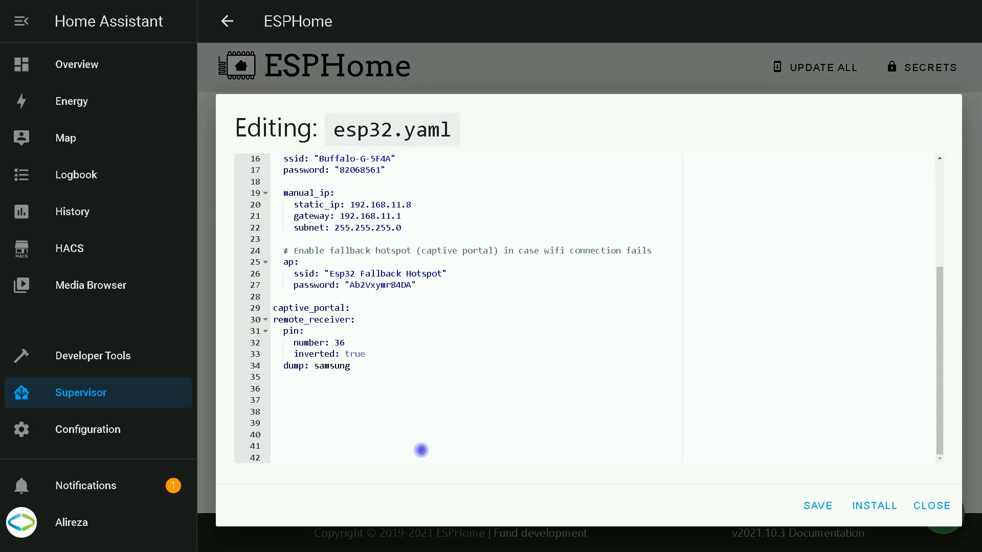
click(366, 366)
key(Return)
key(Return)
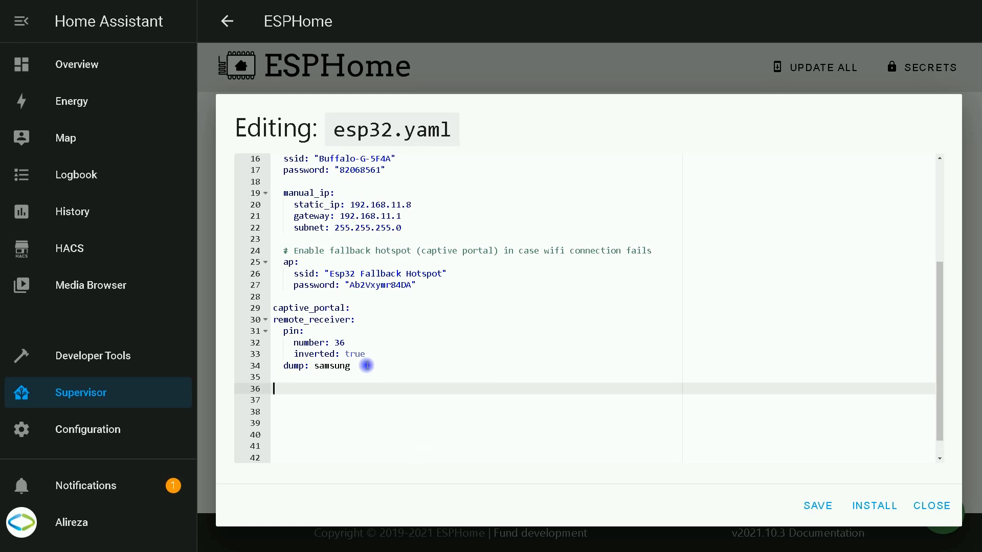
scroll(276, 423, up, 1)
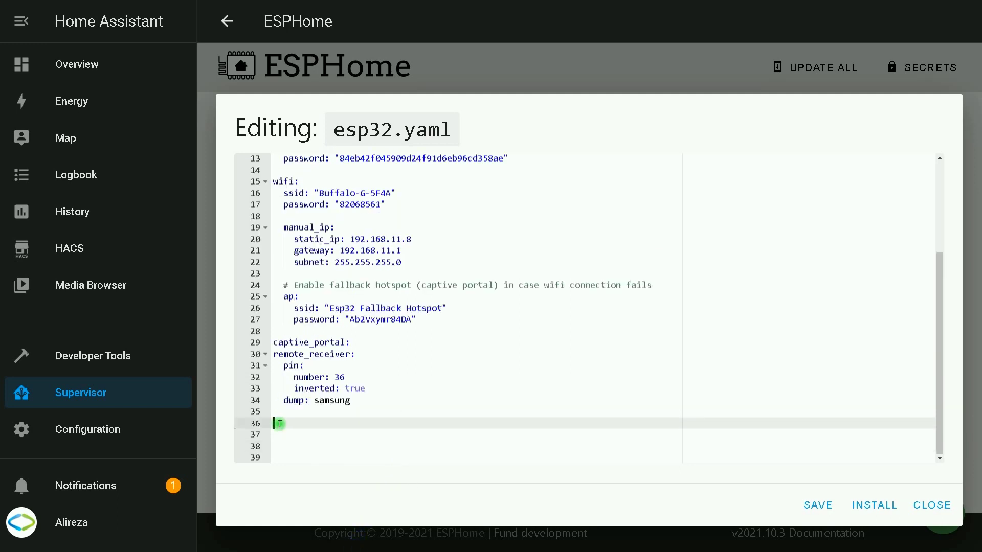
click(279, 424)
key(ctrl+v)
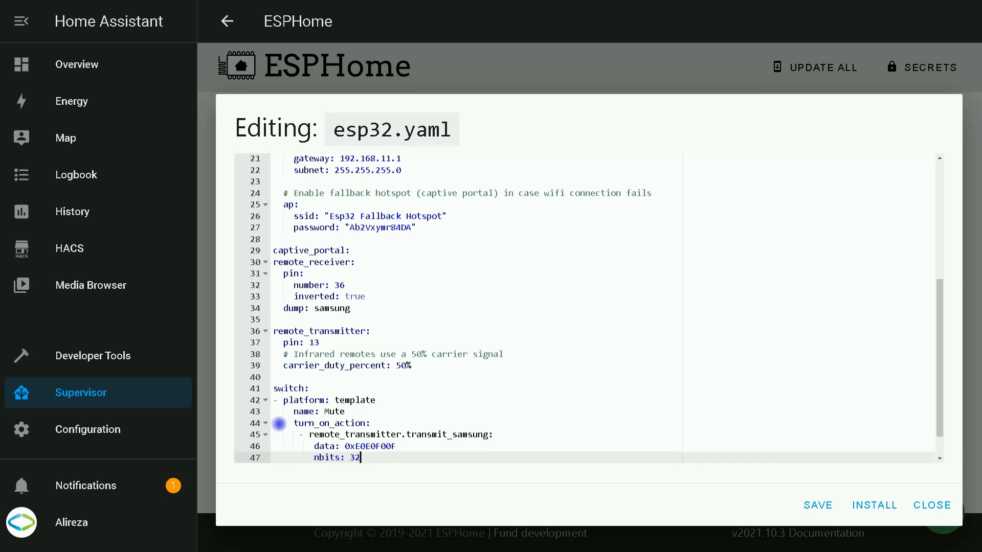
Check the pasted transmitter pin 13, switch header, and transmit_samsung data and nbits lines.
click(423, 303)
click(273, 331)
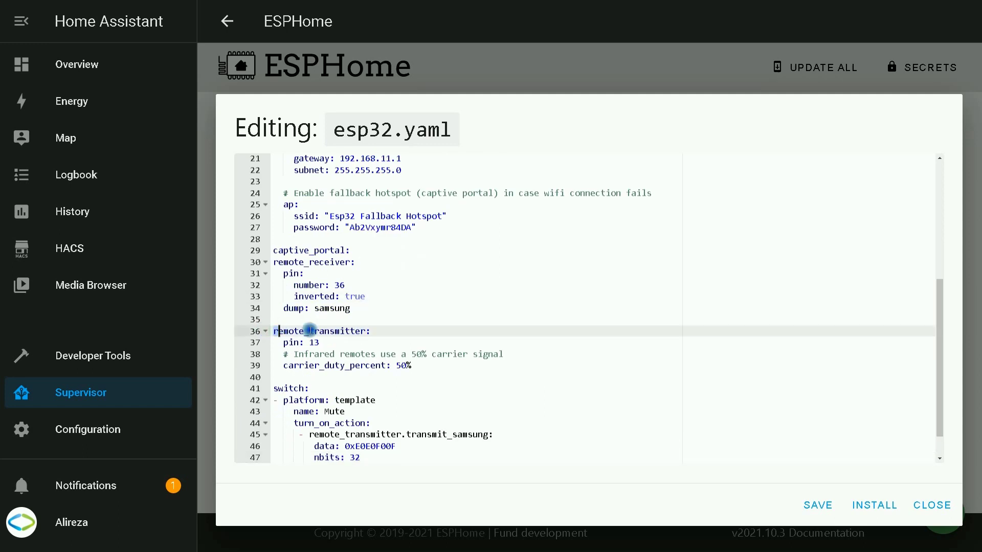
drag(309, 330, 284, 342)
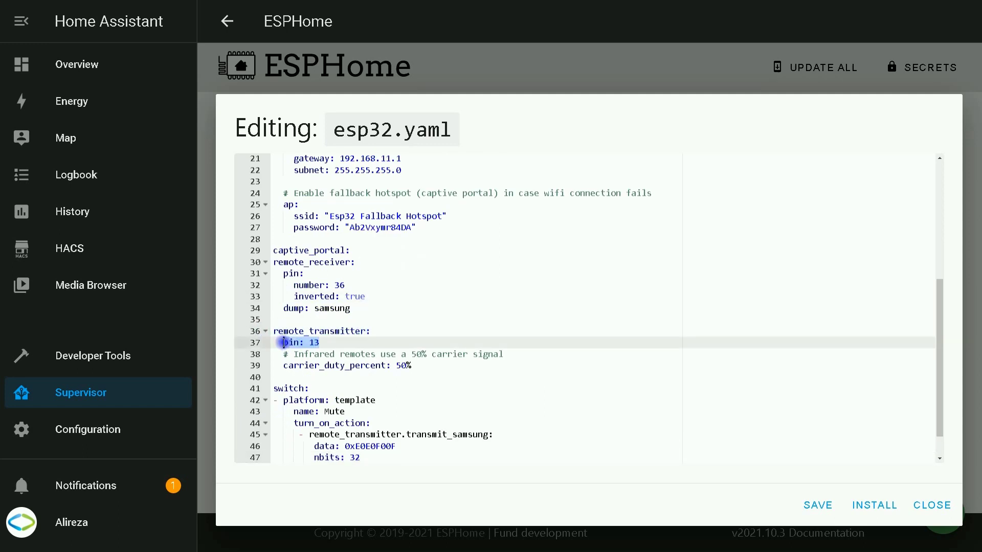
scroll(373, 388, down, 1)
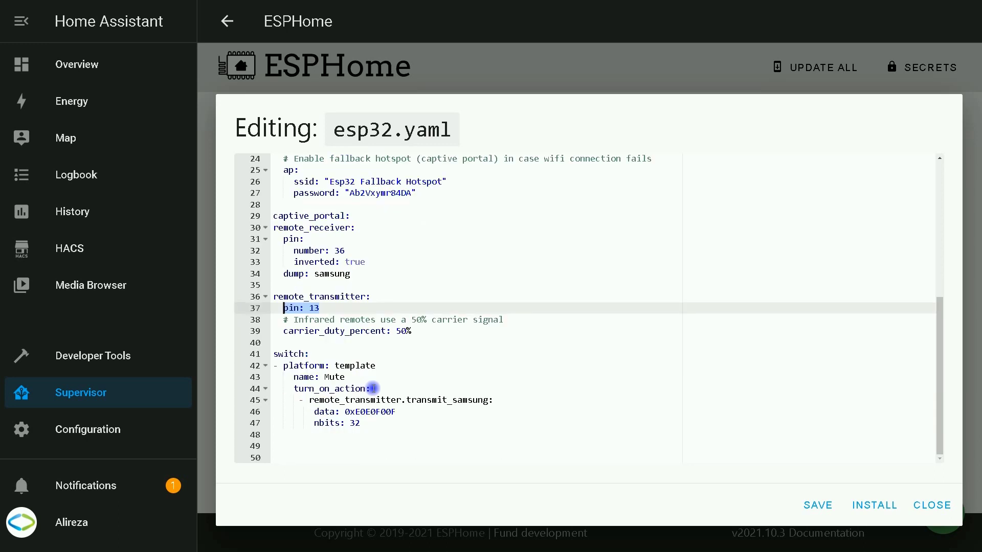
drag(273, 354, 315, 354)
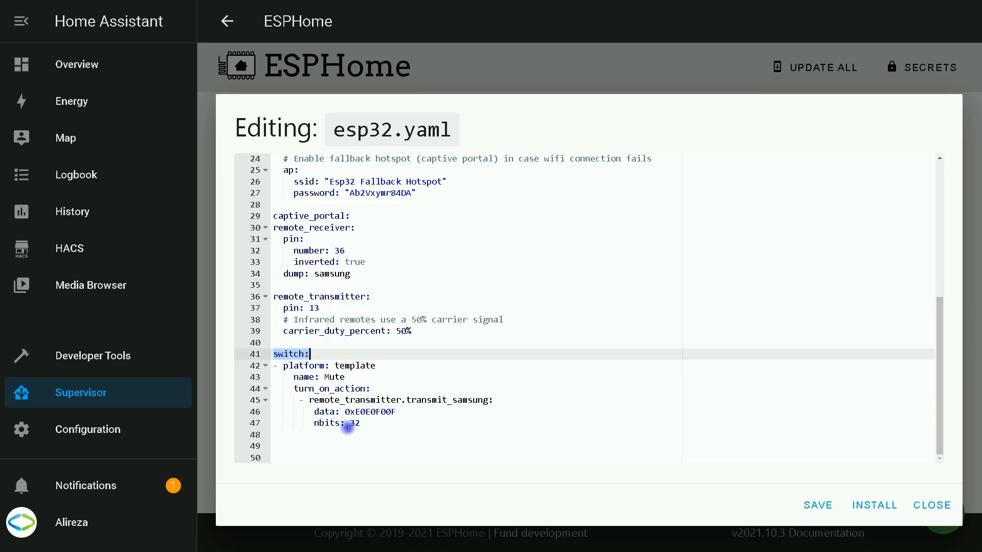
click(452, 400)
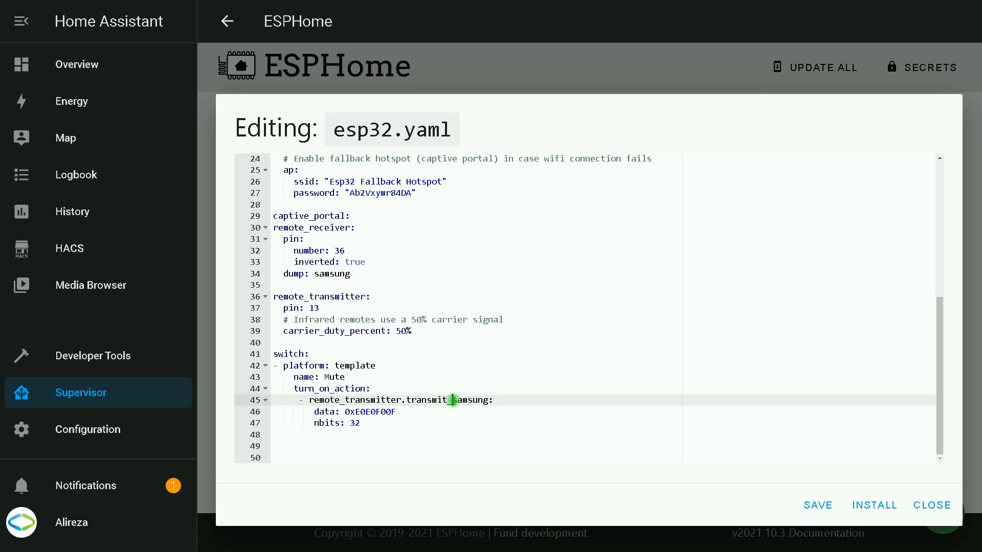
drag(453, 399, 489, 400)
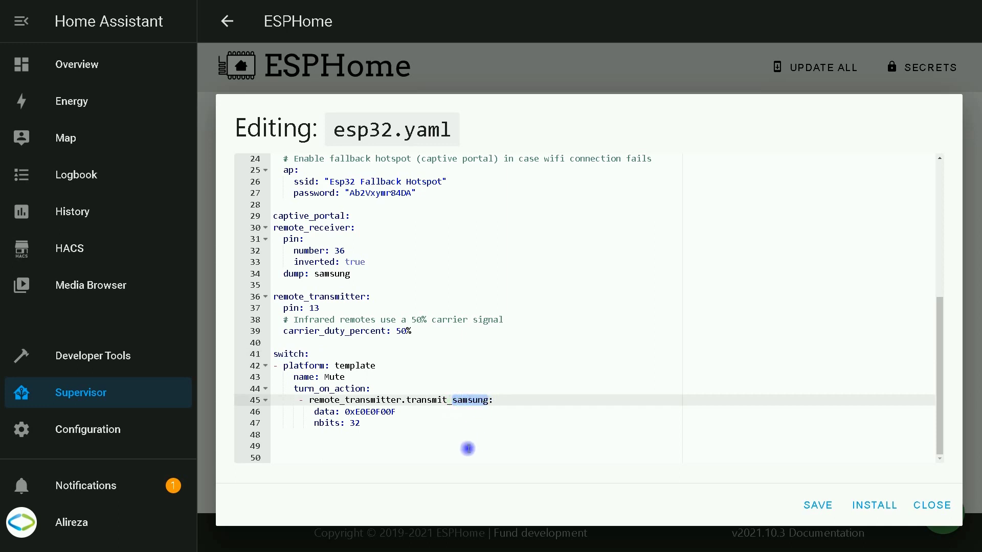
click(309, 411)
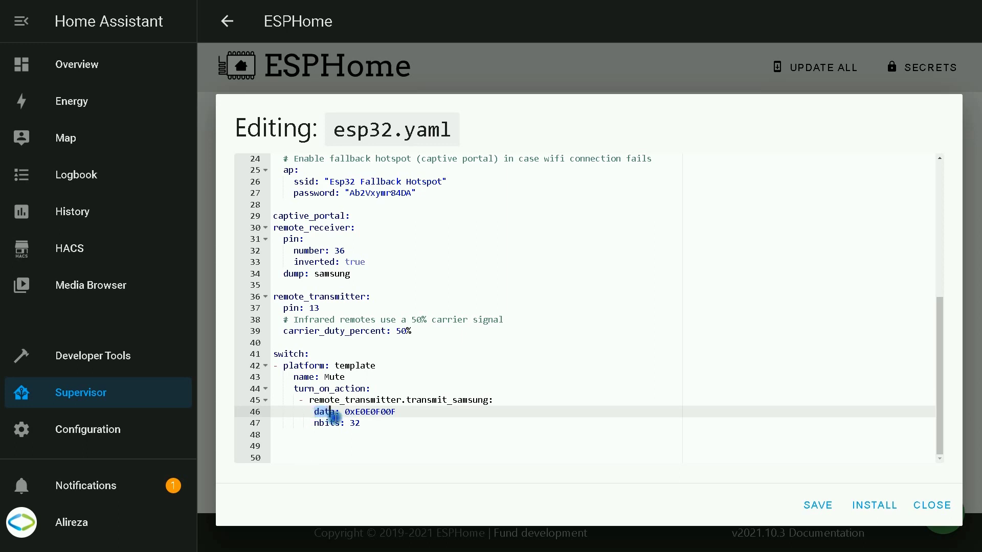
drag(310, 411, 358, 423)
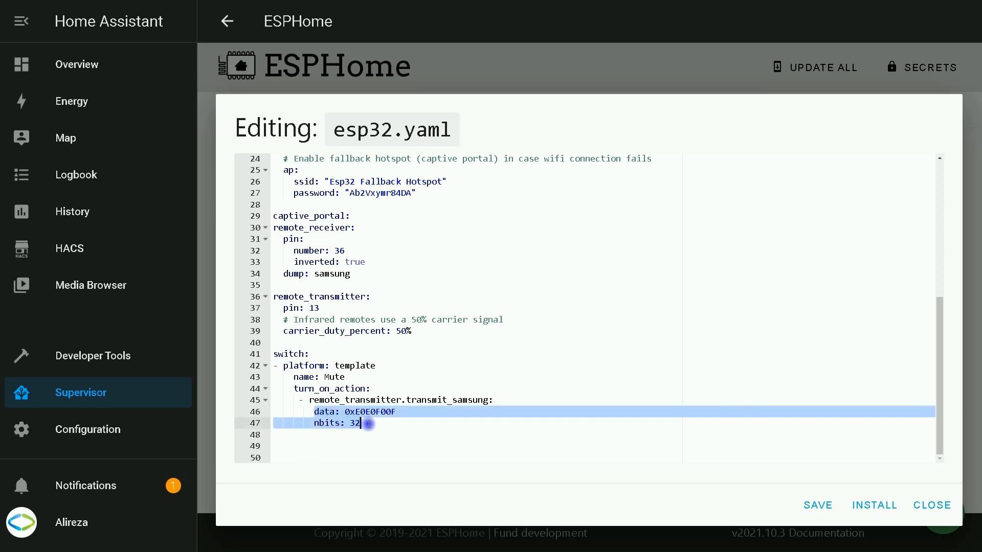
click(340, 412)
Restore the colon after data under transmit_samsung, then save esp32.yaml to install.
key(BackSpace)
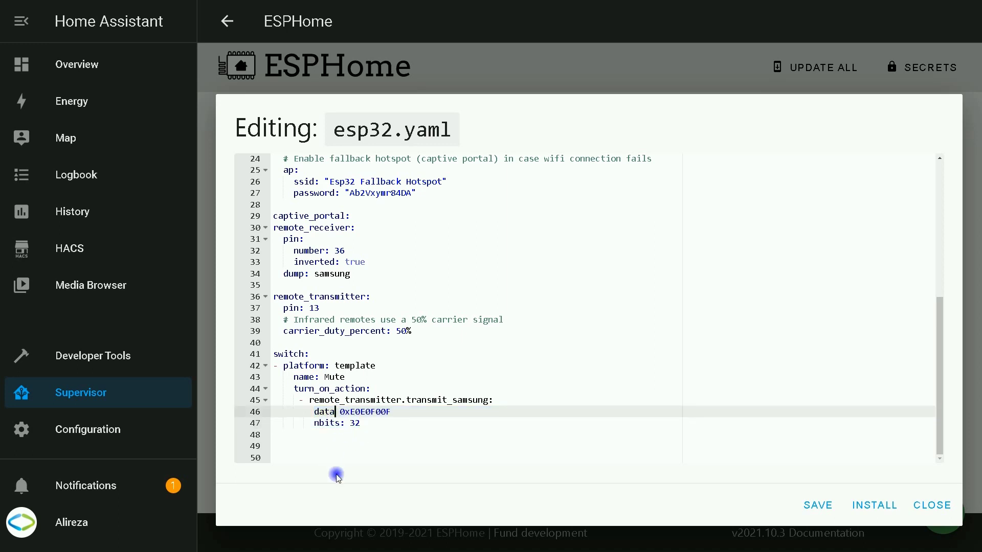
text(+)
key(BackSpace)
text(=)
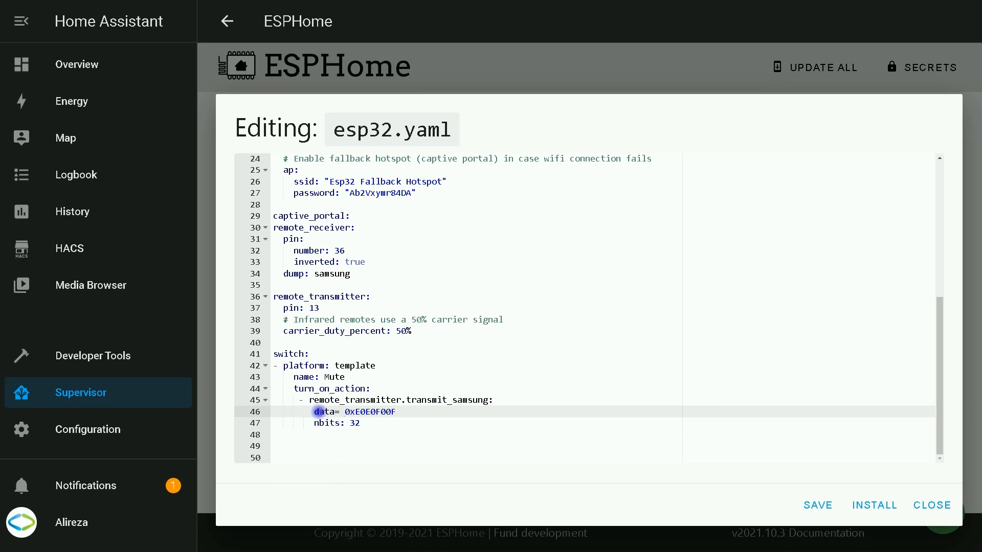
key(BackSpace)
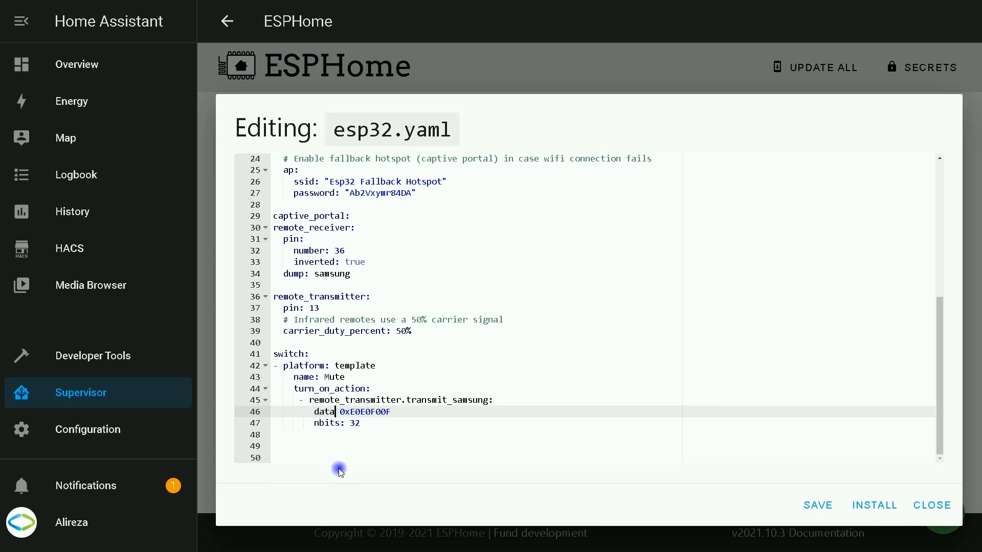
text(:)
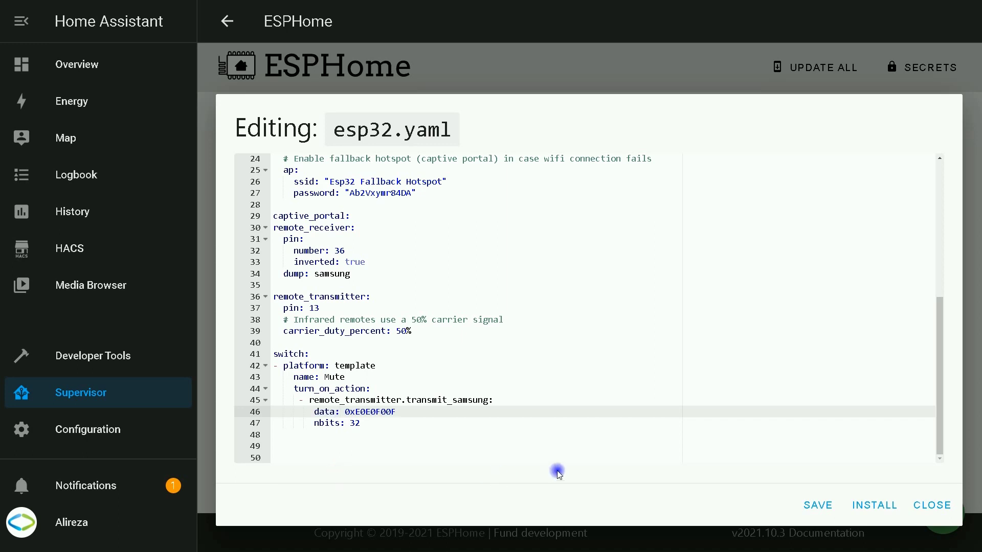
click(876, 505)
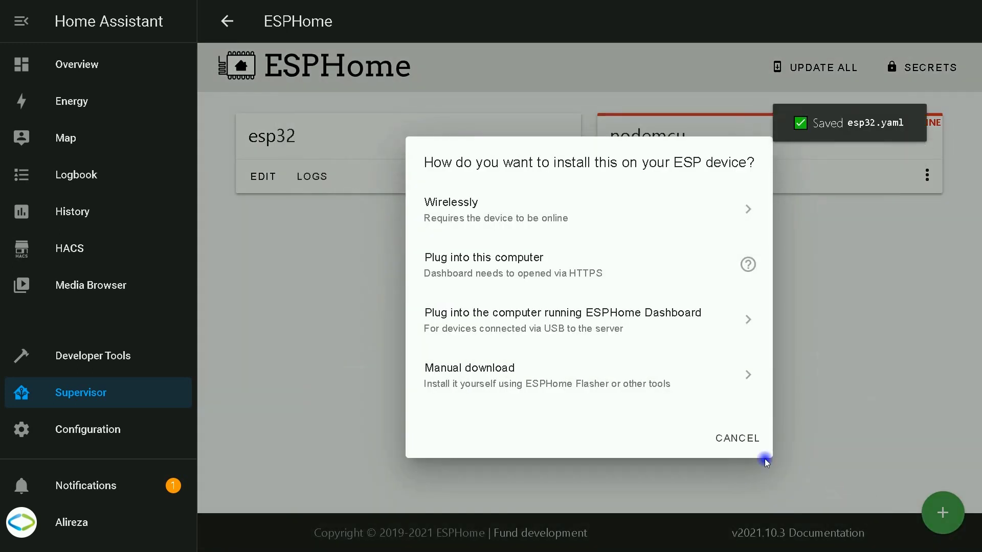
Fix the invalid YAML by indenting '- platform: template', then save and reinstall.
click(437, 204)
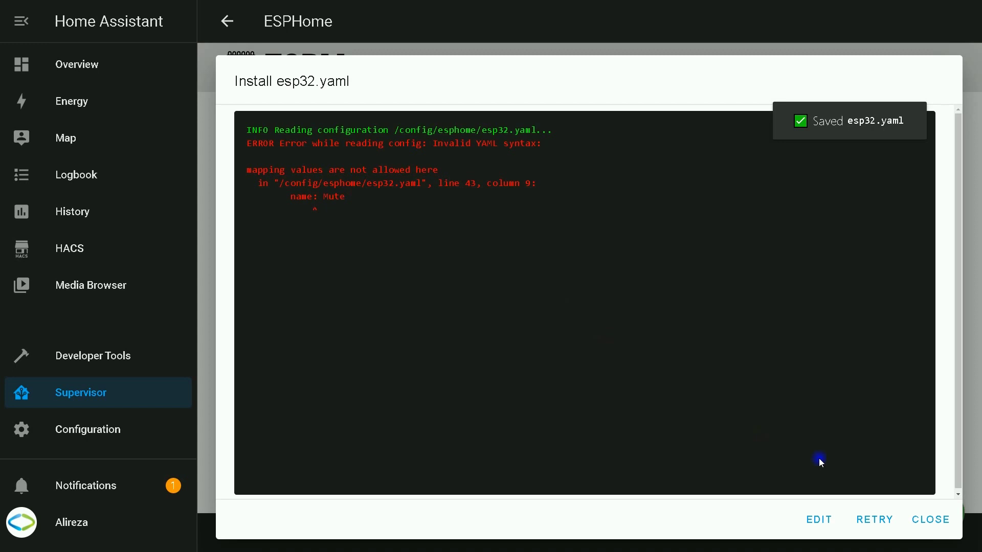
click(817, 520)
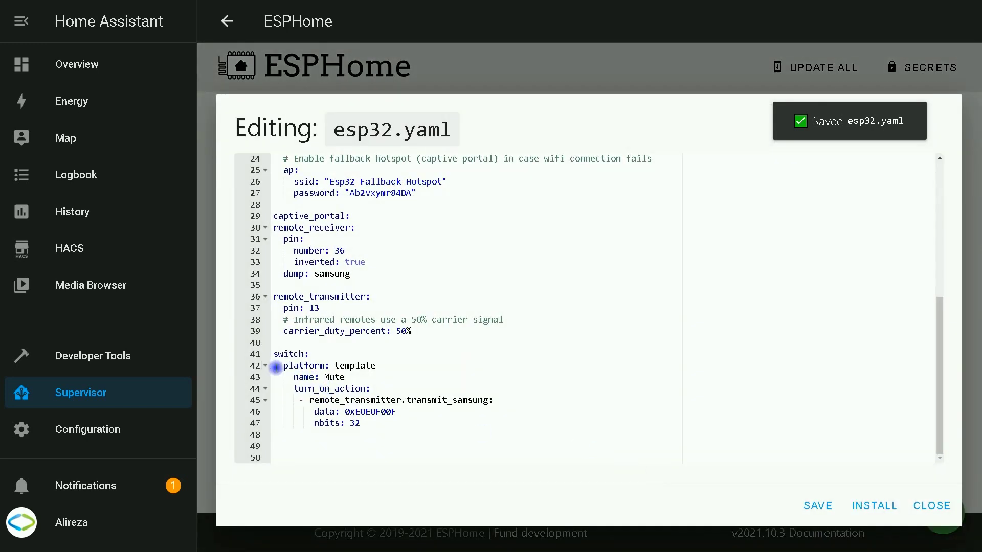
click(274, 367)
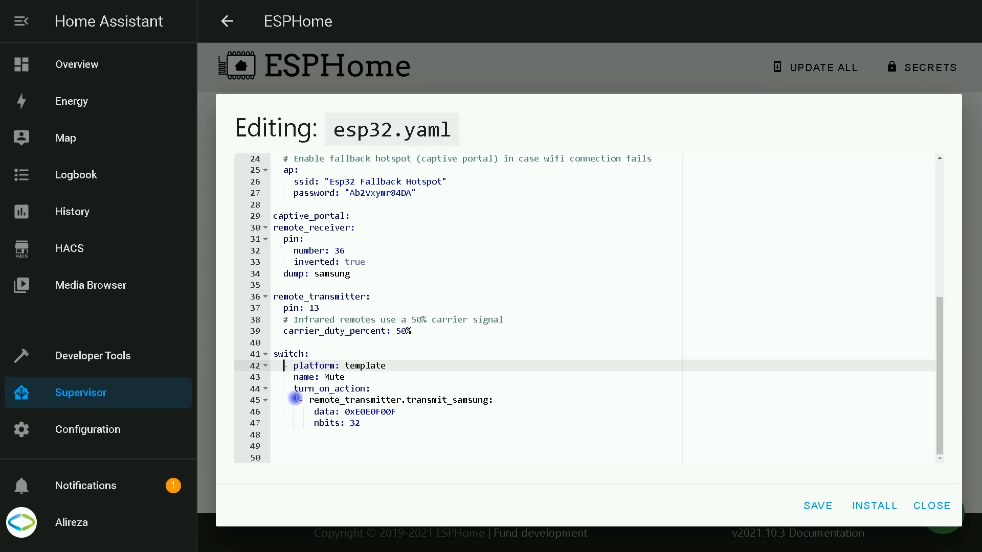
click(874, 506)
Install wirelessly until the log shows GPIO13 transmitter and Home Assistant connected, then stop.
click(501, 207)
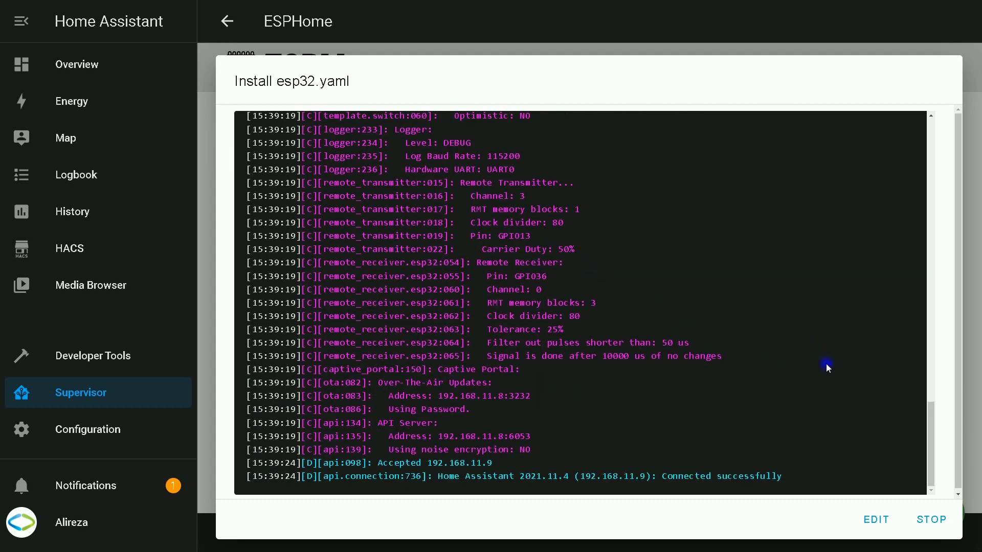
click(931, 520)
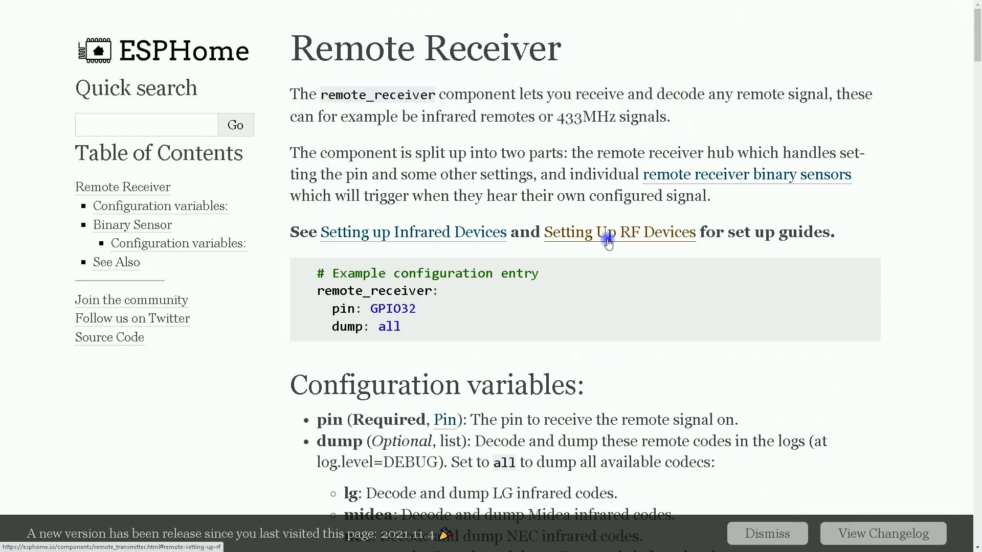
Review the sony trigger's description and its data and nbits options.
scroll(608, 242, down, 15)
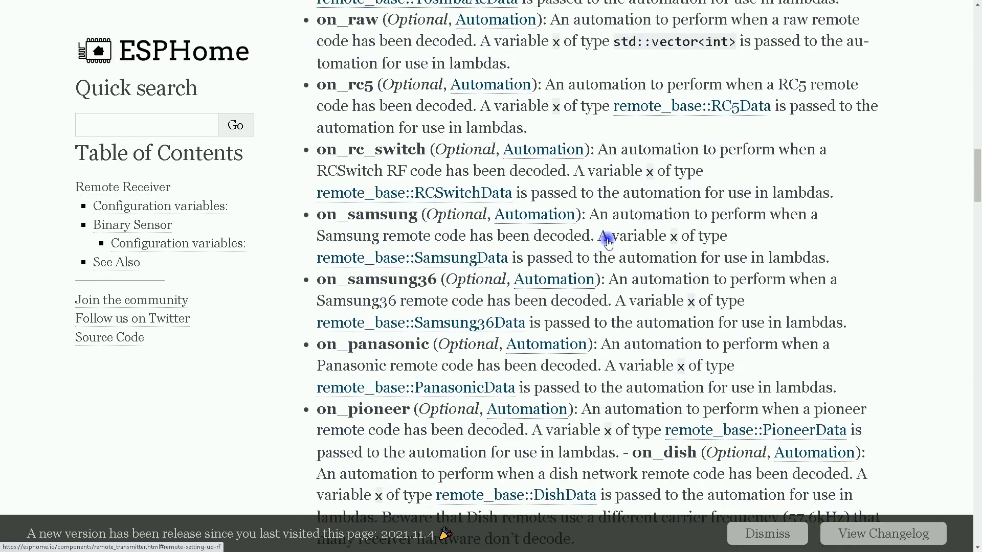
scroll(608, 242, down, 15)
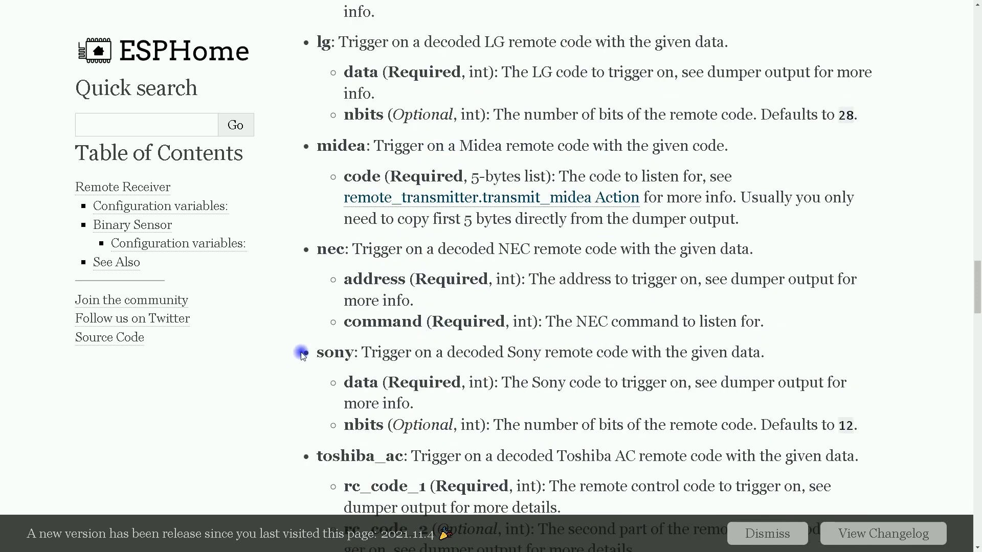
drag(302, 354, 313, 370)
click(313, 371)
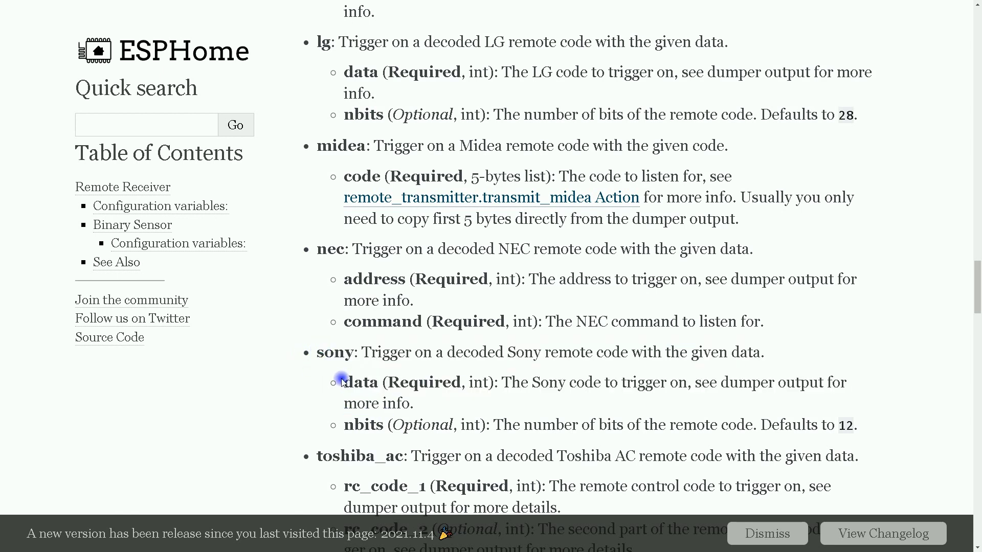
drag(345, 383, 378, 382)
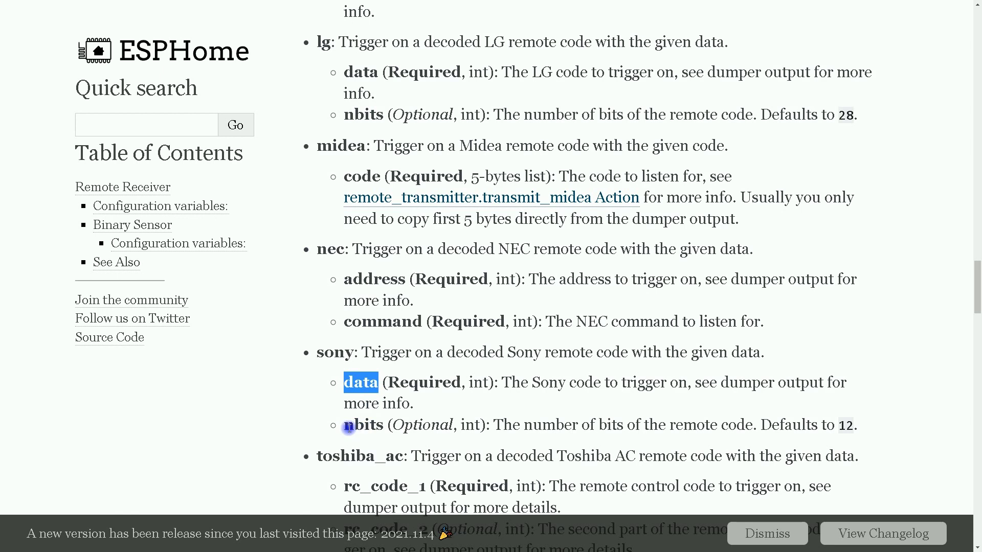
click(350, 426)
drag(349, 426, 384, 426)
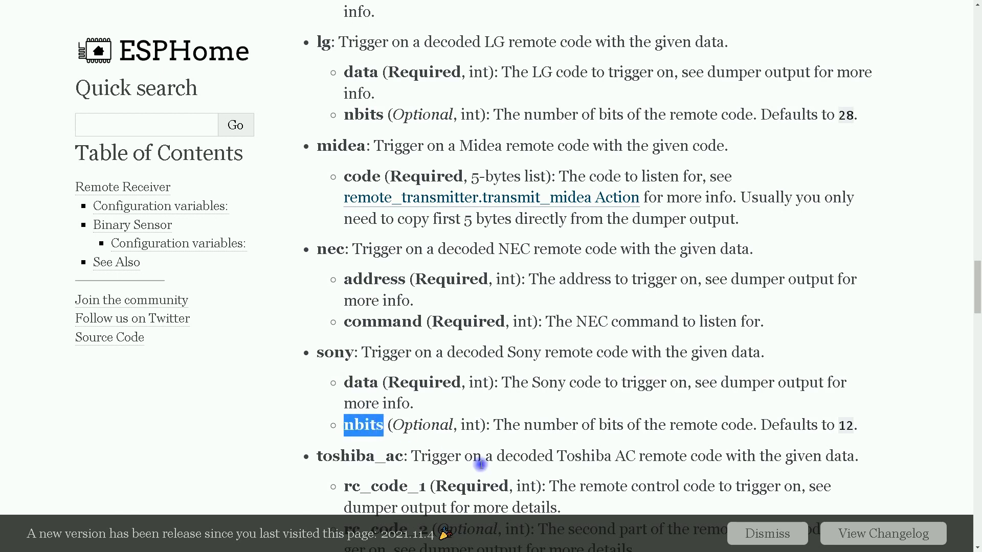
Review the toshiba_ac trigger's rc_code_1 and rc_code_2 options, then go back to Remote Transmitter.
scroll(480, 465, down, 3)
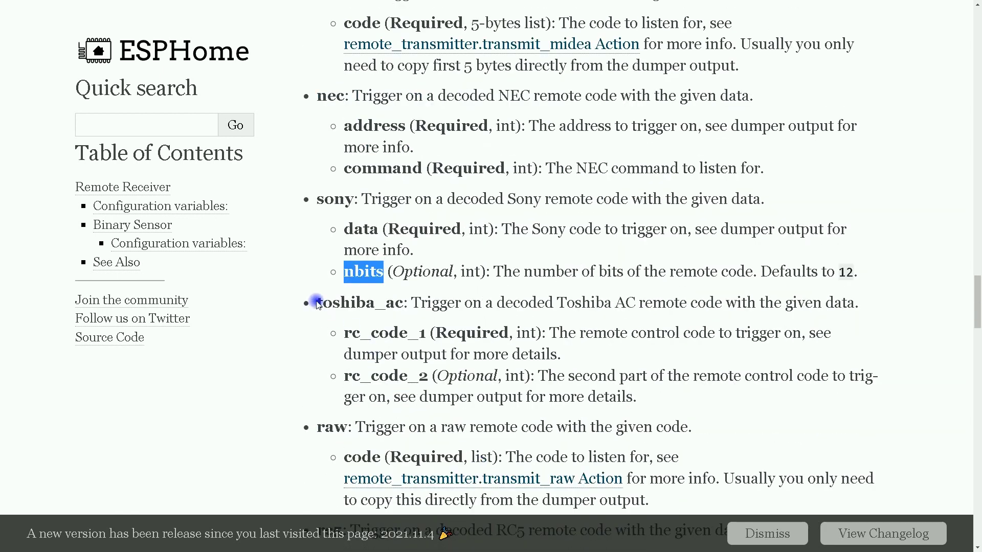
drag(317, 303, 405, 306)
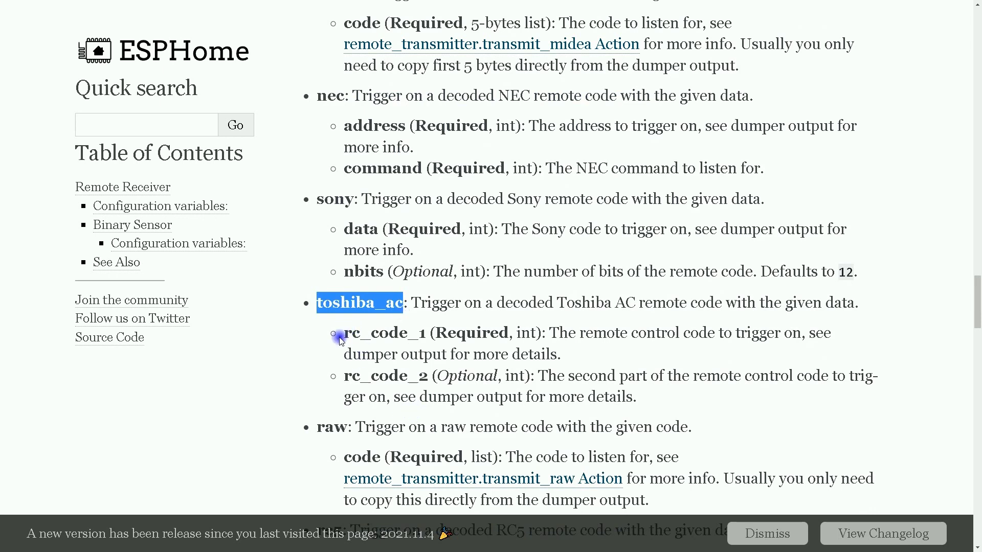
drag(343, 333, 422, 337)
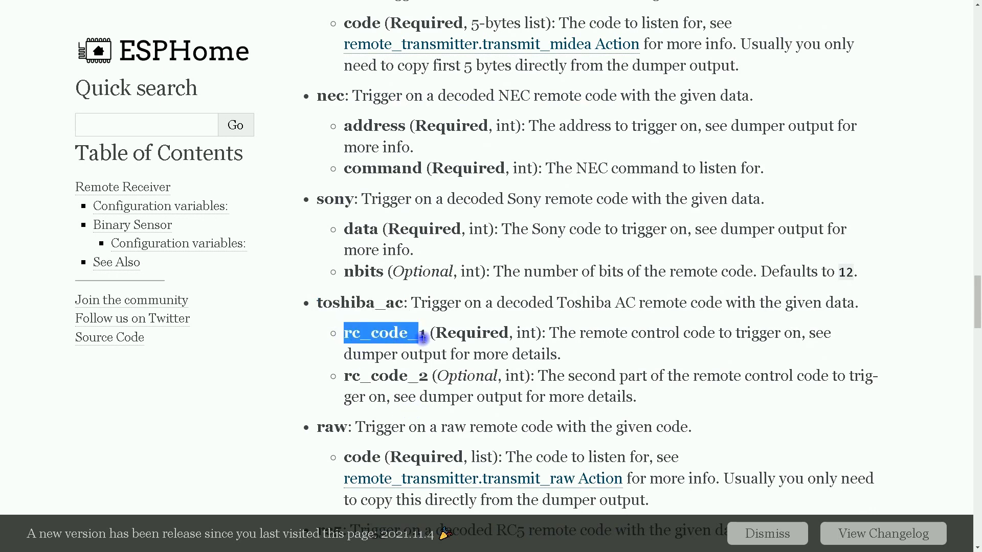
drag(342, 377, 423, 377)
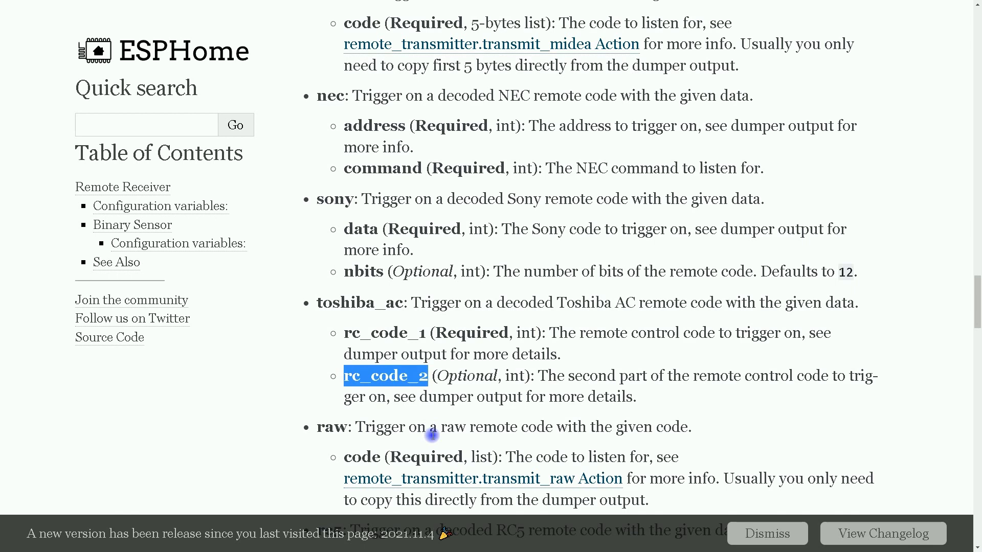
click(318, 302)
drag(318, 302, 646, 402)
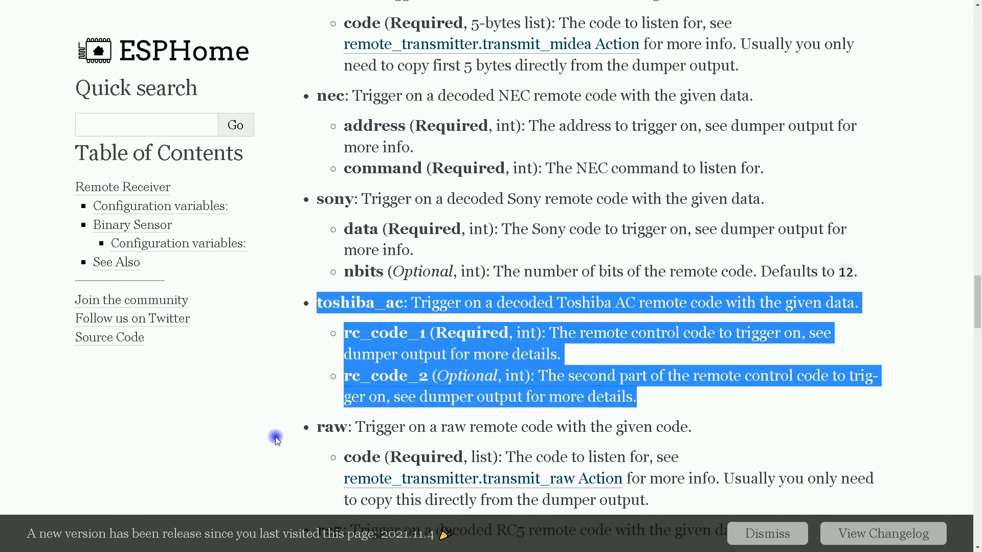
click(468, 373)
key(alt+Left)
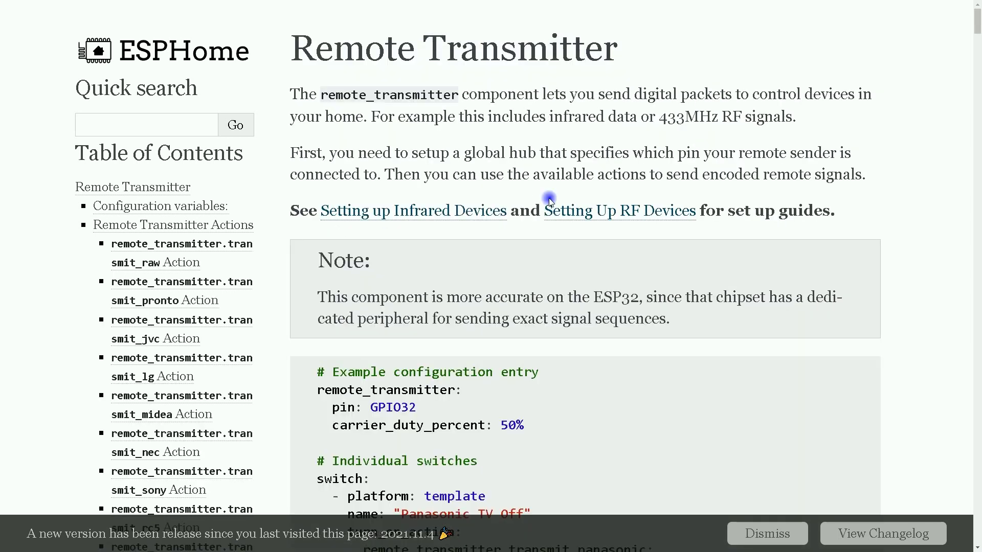
scroll(549, 201, down, 4)
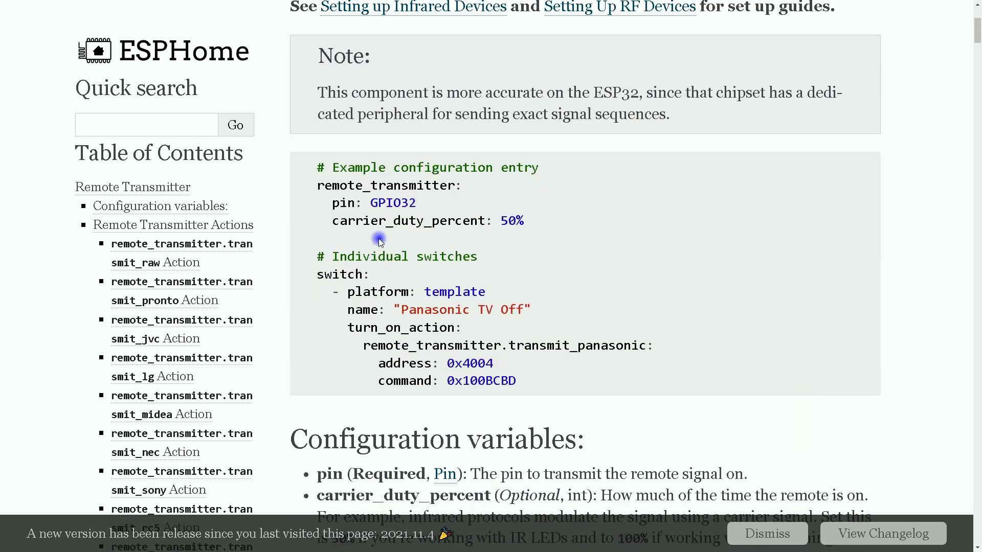
drag(321, 274, 566, 381)
click(434, 309)
drag(400, 310, 527, 310)
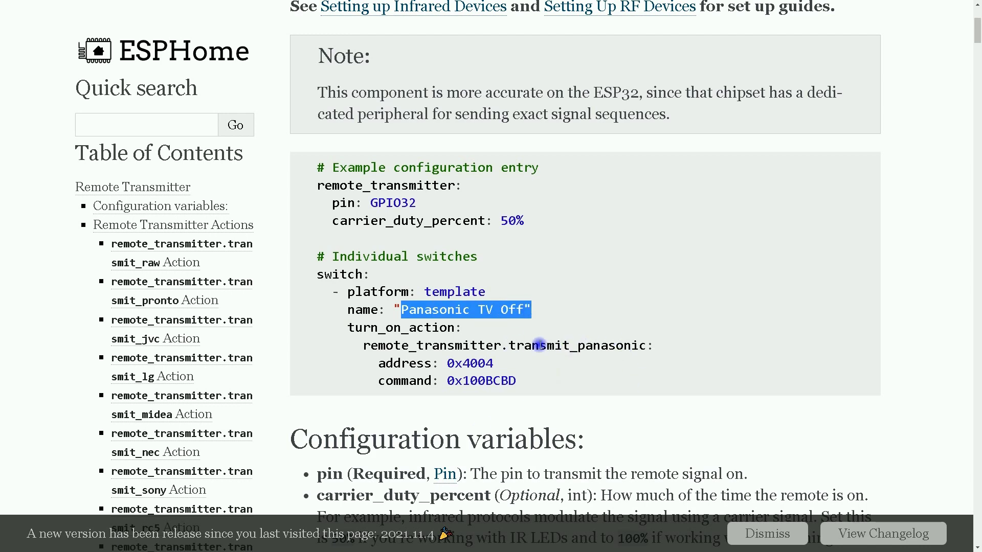
drag(577, 346, 647, 346)
drag(379, 364, 527, 379)
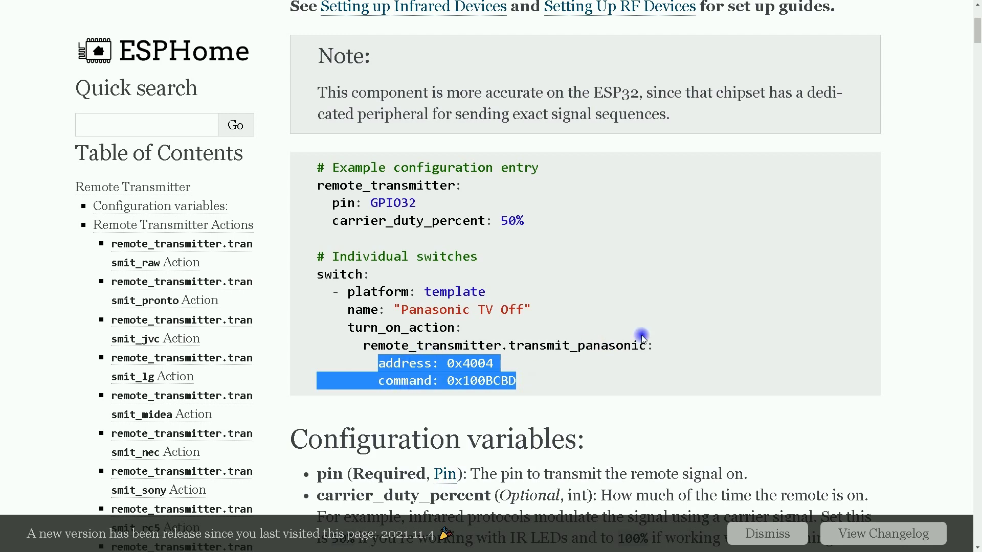
scroll(643, 339, up, 4)
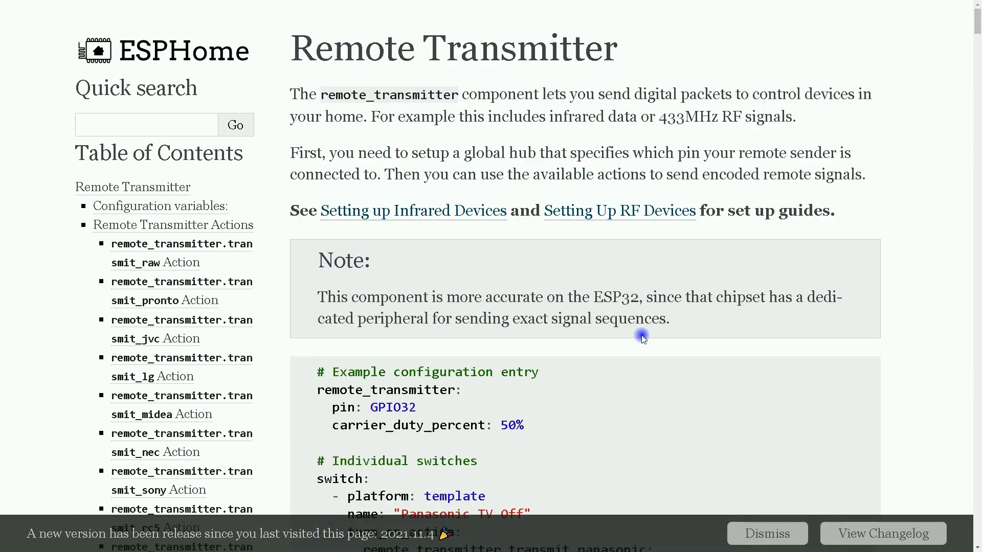